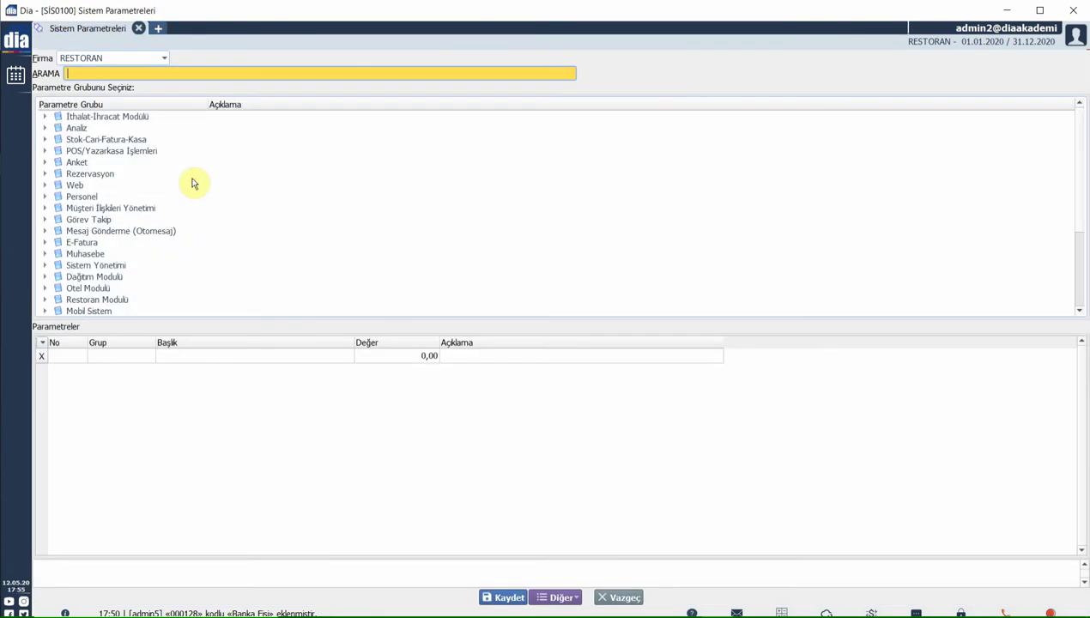
# - Expand the Restoran Modülü parameter group and show its DÖVİZ parameters
pyautogui.click(62, 298)
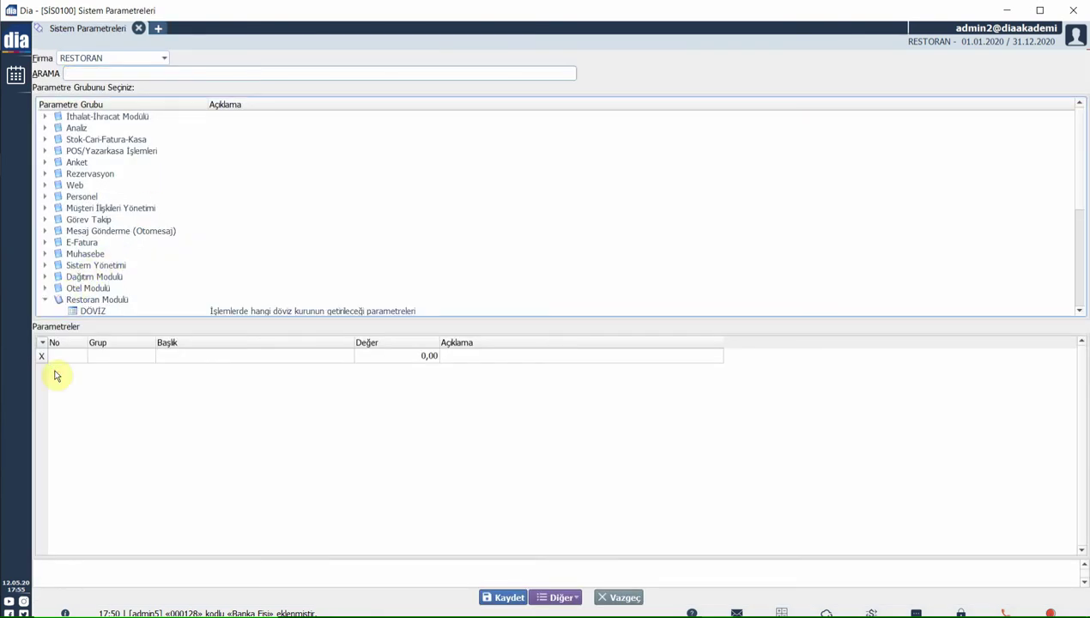
pyautogui.scroll(-2, 76, 306)
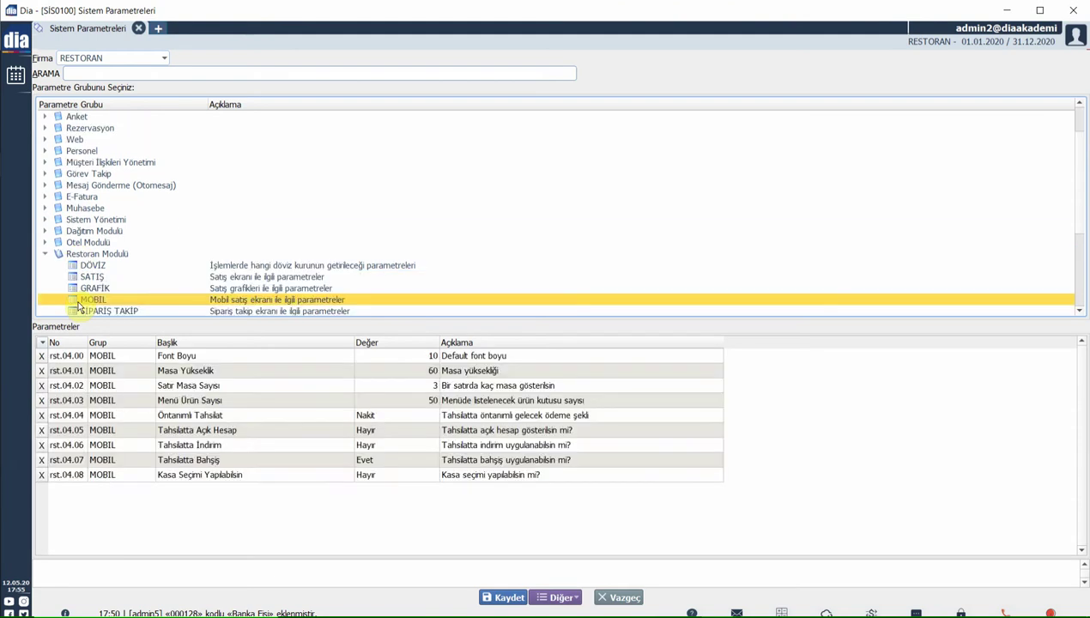
pyautogui.scroll(-1, 78, 305)
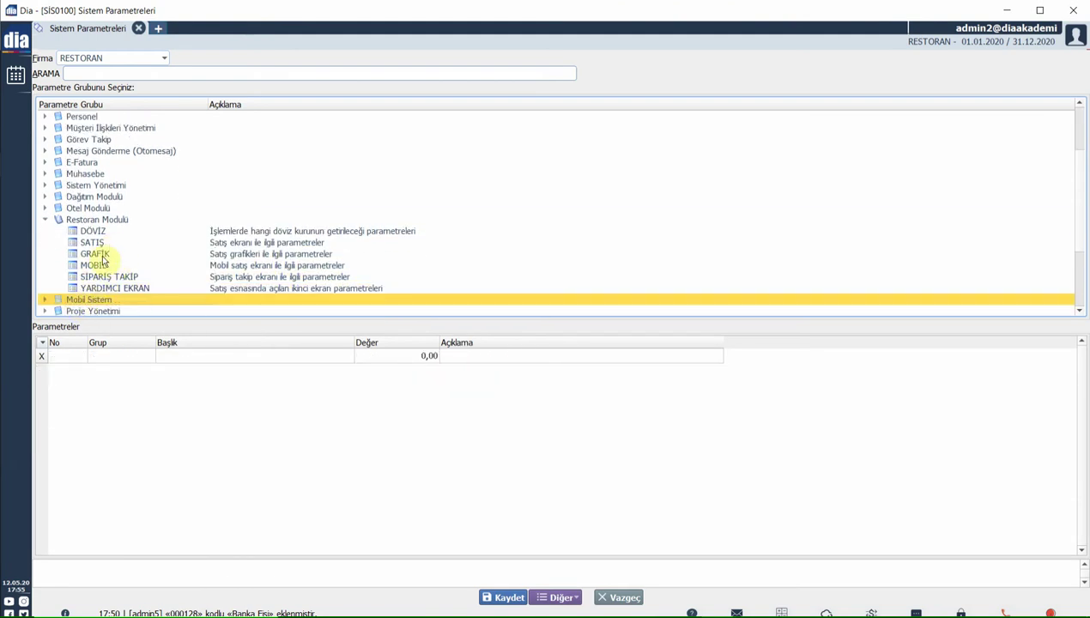
pyautogui.click(102, 231)
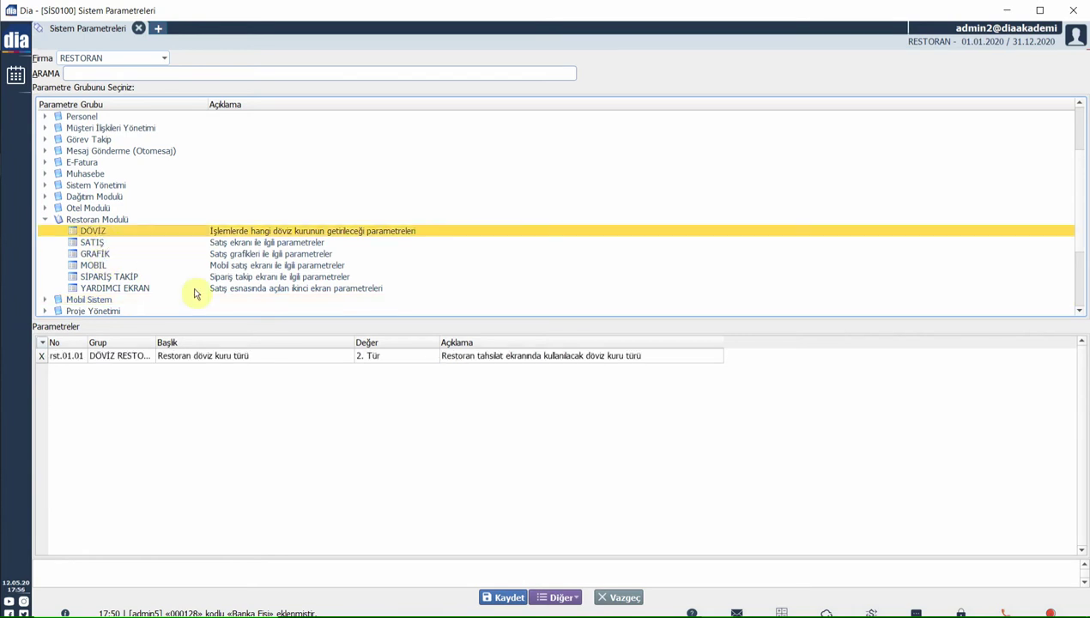
# - View the value options available for the Restoran döviz kuru türü parameter
pyautogui.click(390, 357)
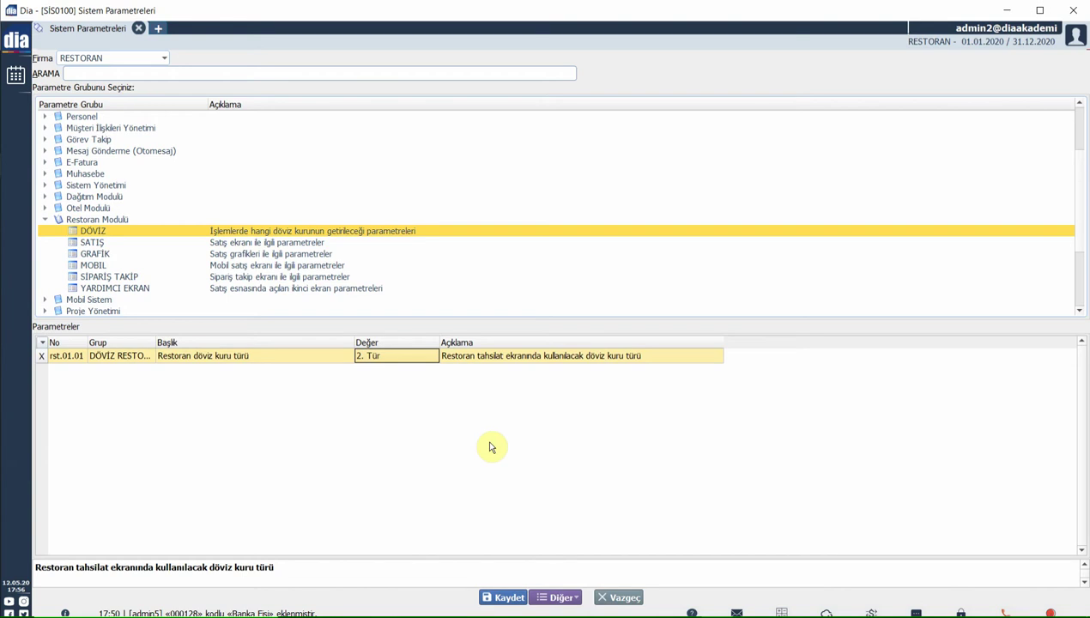
pyautogui.click(491, 448)
pyautogui.hotkey('alt', 'Down')
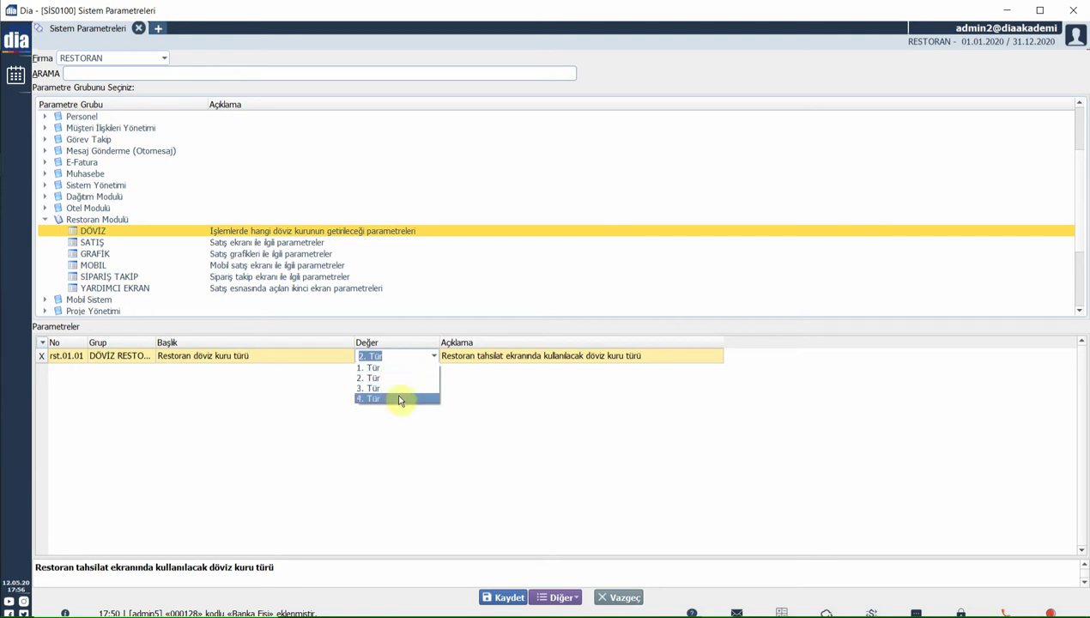
# - Show the SATIŞ parameters of Restoran Modülü and slightly widen the Grup column of the parameter table
pyautogui.click(93, 242)
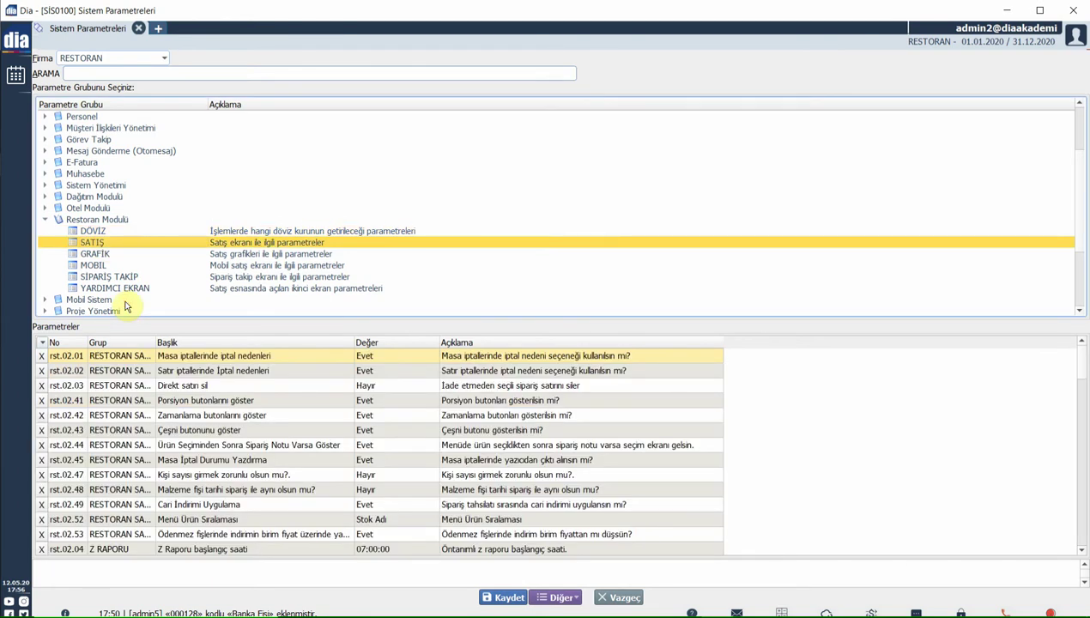
pyautogui.moveTo(154, 343); pyautogui.dragTo(158, 343)
pyautogui.click(142, 431)
pyautogui.press('Down')
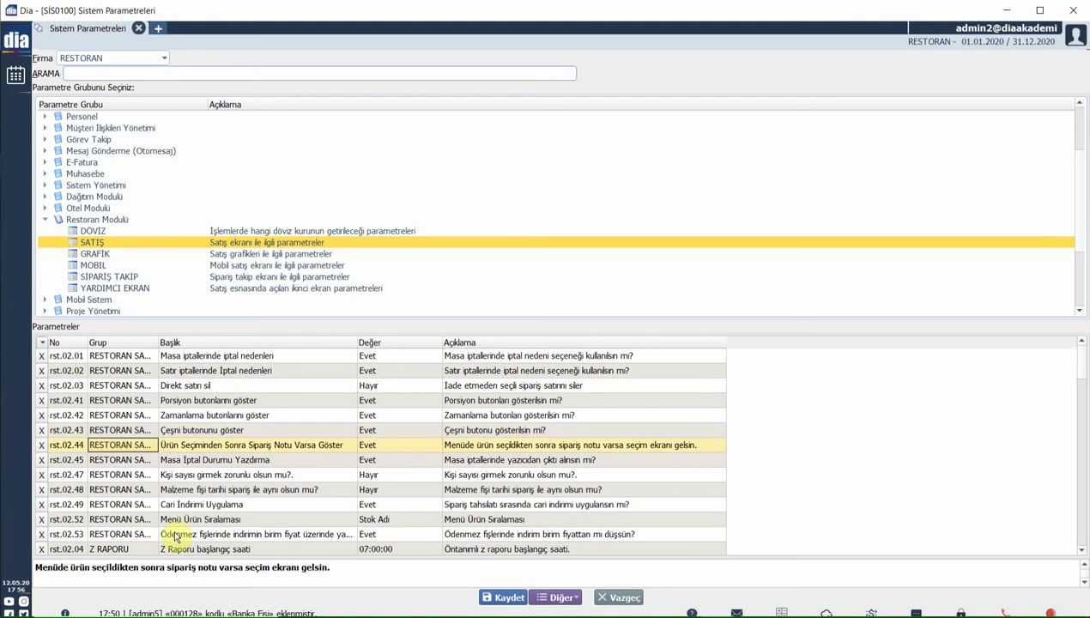
# - Look through the full list of SATIŞ parameters to its end and return to its beginning
pyautogui.press('Down')
pyautogui.press('Down')
pyautogui.press('Down')
pyautogui.press('Down')
pyautogui.press('Down')
pyautogui.press('Down')
pyautogui.press('Down')
pyautogui.press('Down')
pyautogui.press('Down')
pyautogui.press('Down')
pyautogui.press('Down')
pyautogui.press('Down')
pyautogui.press('Down')
pyautogui.press('Down')
pyautogui.press('Down')
pyautogui.press('Down')
pyautogui.press('Down')
pyautogui.press('Down')
pyautogui.press('Down')
pyautogui.press('Down')
pyautogui.press('Down')
pyautogui.press('Down')
pyautogui.press('Down')
pyautogui.press('Down')
pyautogui.press('Down')
pyautogui.press('Down')
pyautogui.press('Down')
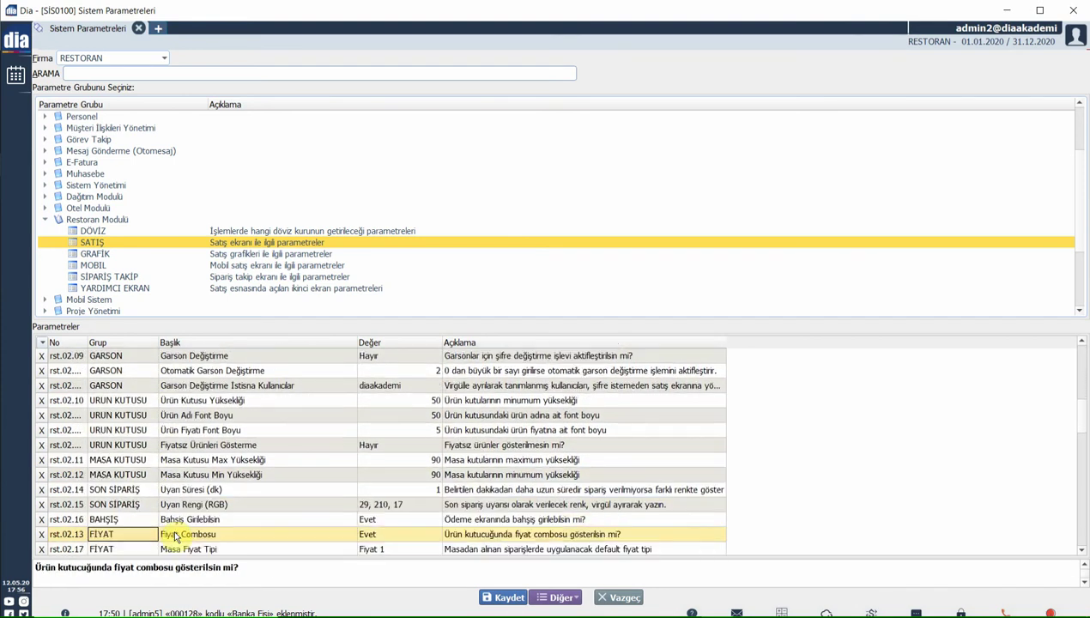
pyautogui.press('Down')
pyautogui.press('Down')
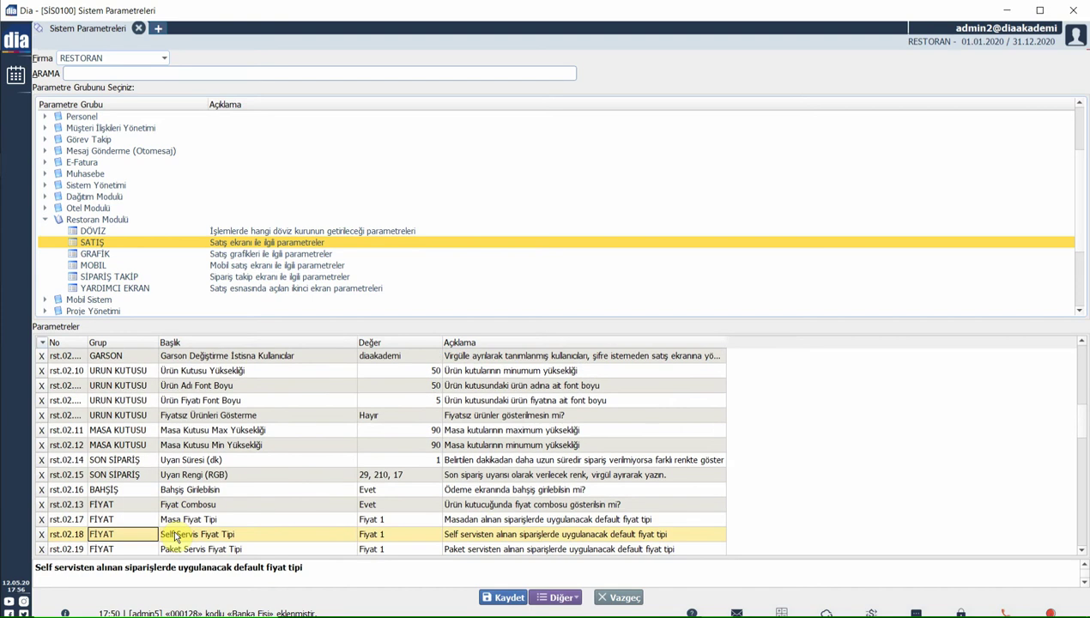
pyautogui.press('Down')
pyautogui.press('Down')
pyautogui.press('Down')
pyautogui.press('Down')
pyautogui.press('Down')
pyautogui.press('Down')
pyautogui.press('Down')
pyautogui.press('Down')
pyautogui.press('Down')
pyautogui.press('Down')
pyautogui.press('Down')
pyautogui.press('Down')
pyautogui.press('Down')
pyautogui.press('Down')
pyautogui.press('Down')
pyautogui.press('Down')
pyautogui.press('Down')
pyautogui.press('Down')
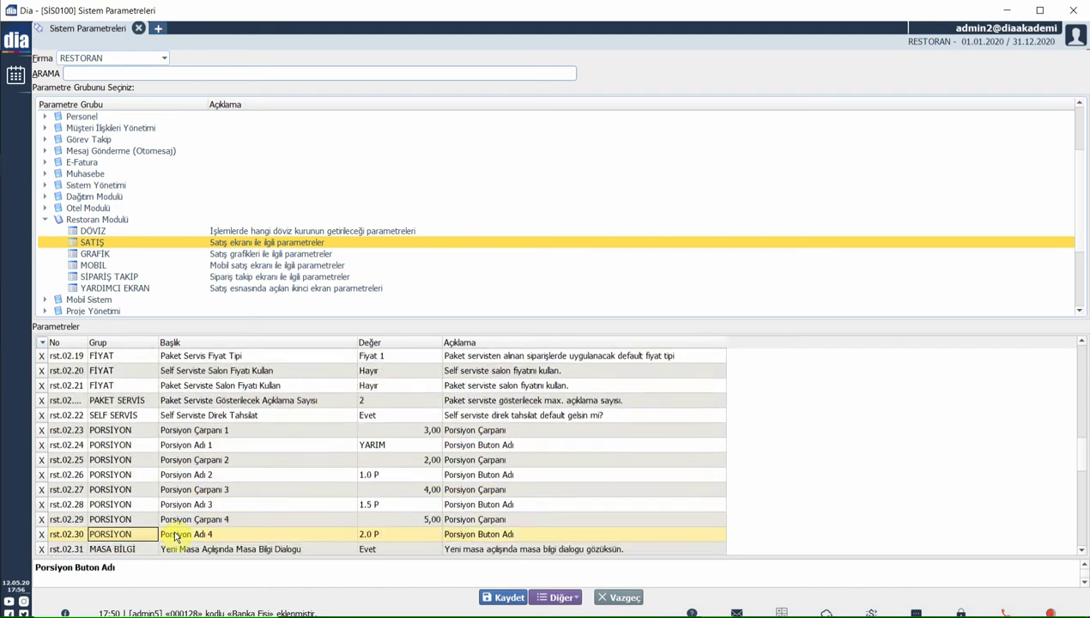
pyautogui.press('Down')
pyautogui.press('Down')
pyautogui.press('Down')
pyautogui.press('Down')
pyautogui.press('Down')
pyautogui.press('Down')
pyautogui.press('Down')
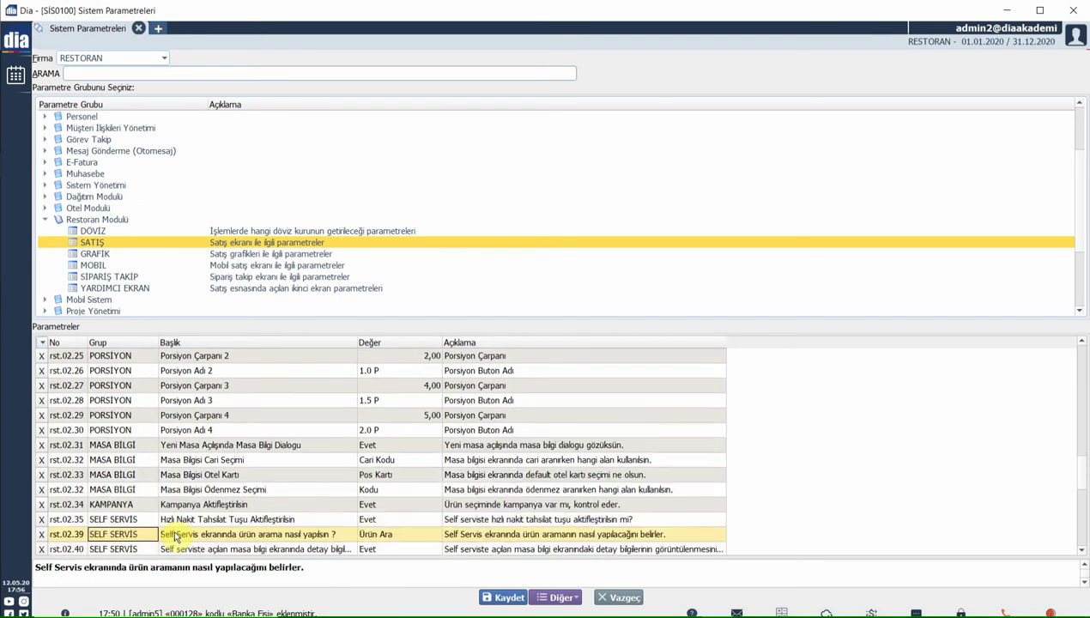
pyautogui.press('Down')
pyautogui.press('Down')
pyautogui.press('Down')
pyautogui.press('Down')
pyautogui.press('Down')
pyautogui.press('Down')
pyautogui.press('Down')
pyautogui.press('Down')
pyautogui.press('Down')
pyautogui.press('Down')
pyautogui.press('Down')
pyautogui.press('Down')
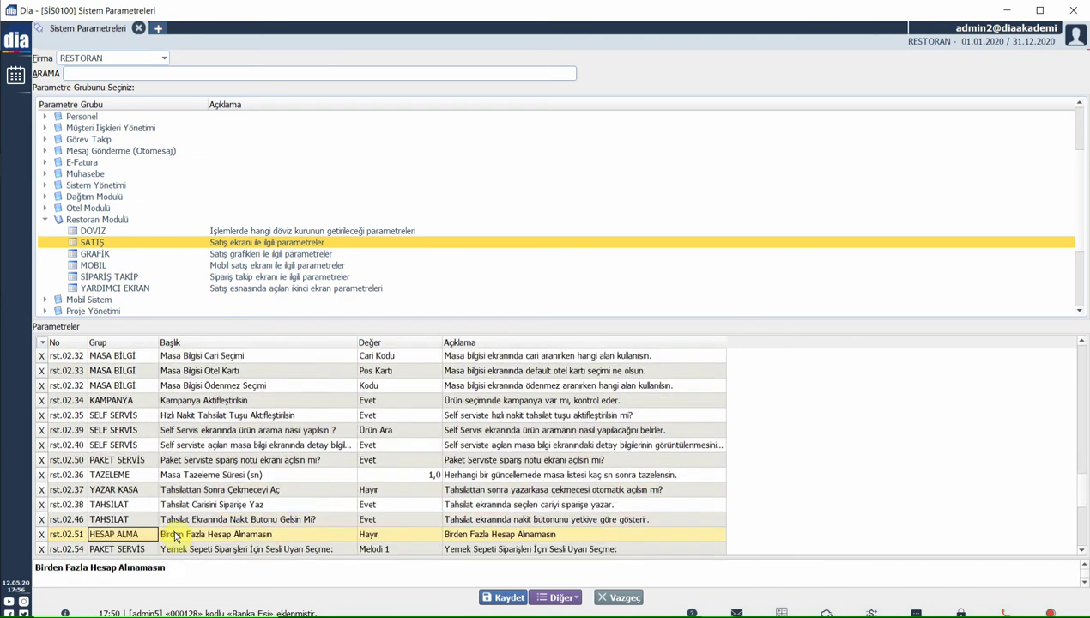
pyautogui.press('Down')
pyautogui.press('Down')
pyautogui.press('Down')
pyautogui.press('Down')
pyautogui.press('Down')
pyautogui.press('Up')
pyautogui.press('Up')
pyautogui.press('pageup')
pyautogui.press('pageup')
pyautogui.press('pageup')
pyautogui.press('pageup')
pyautogui.press('pageup')
pyautogui.press('pageup')
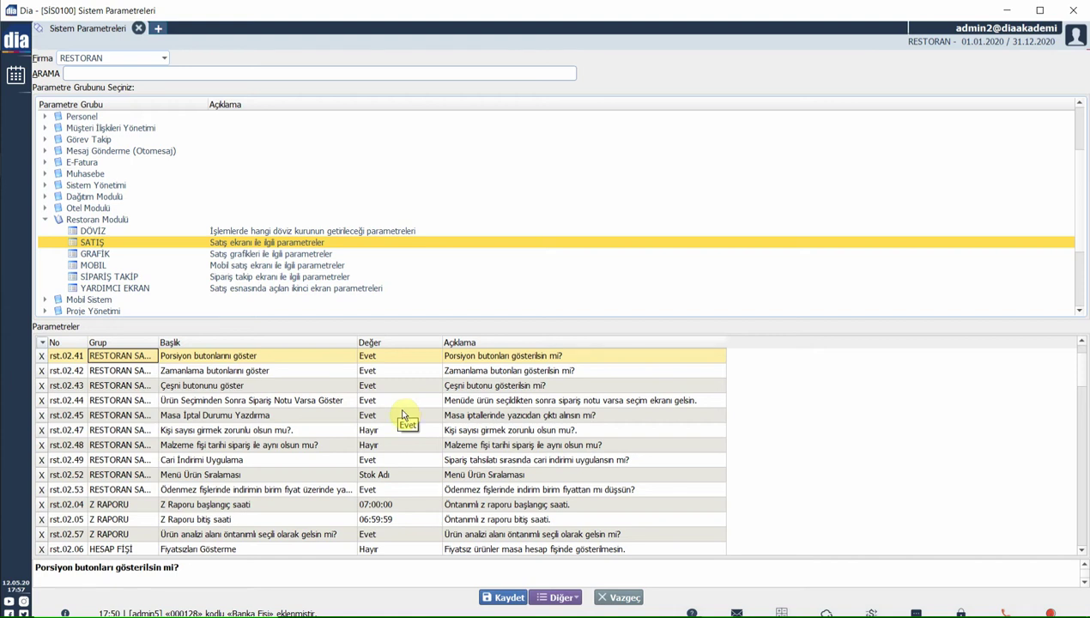
# - Examine the sales parameters from Kişi sayısı girmek zorunlu olsun mu through the unpaid-receipt discount setting
pyautogui.click(391, 430)
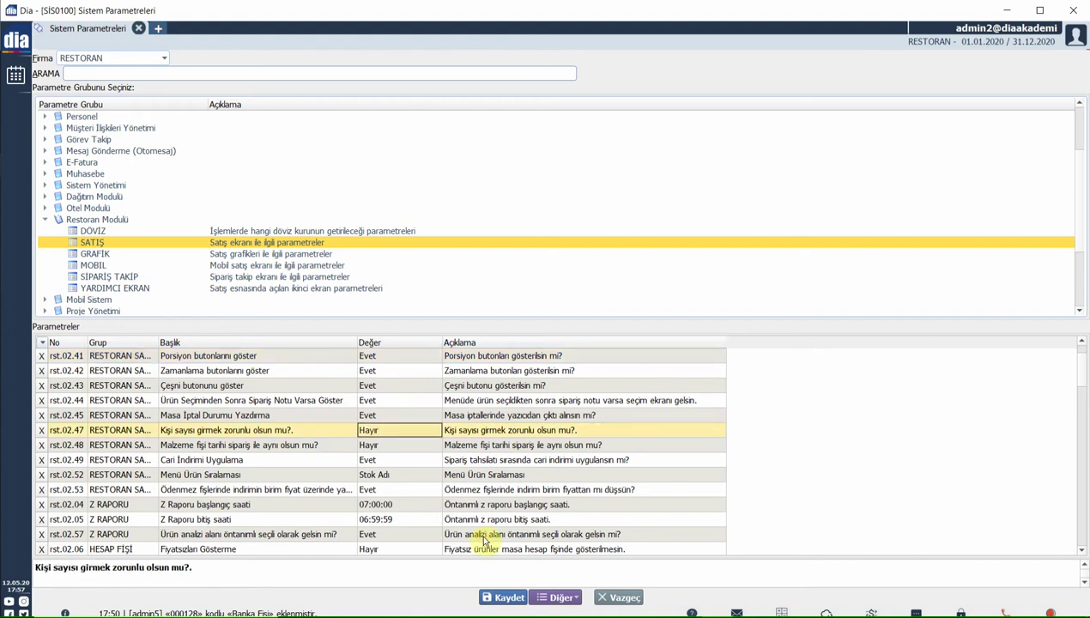
pyautogui.press('Down')
pyautogui.press('Down')
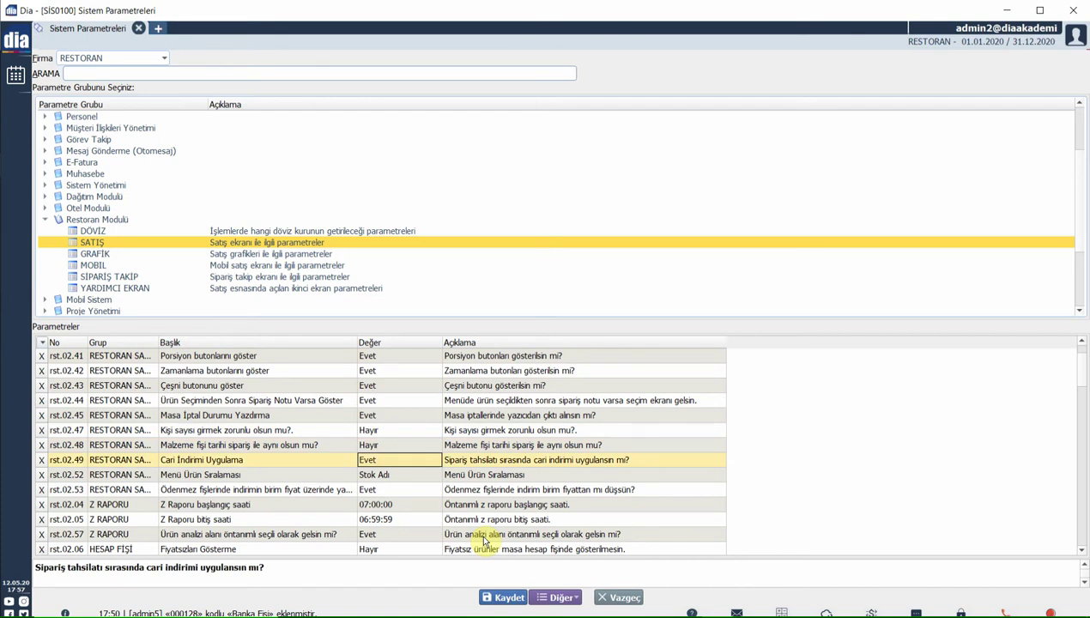
pyautogui.press('Up')
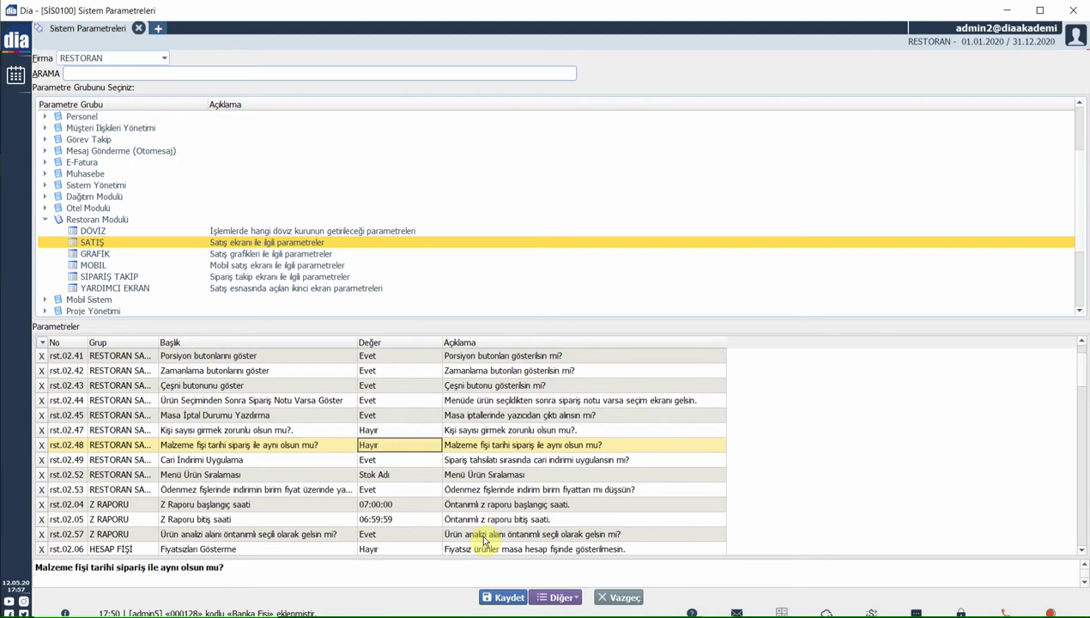
pyautogui.press('Down')
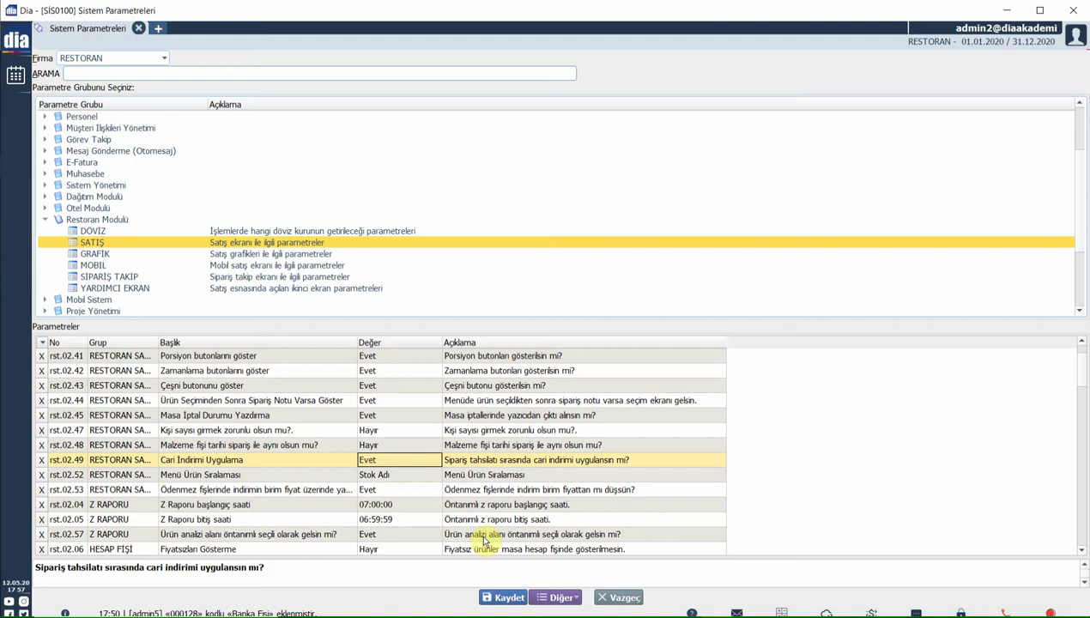
pyautogui.press('Down')
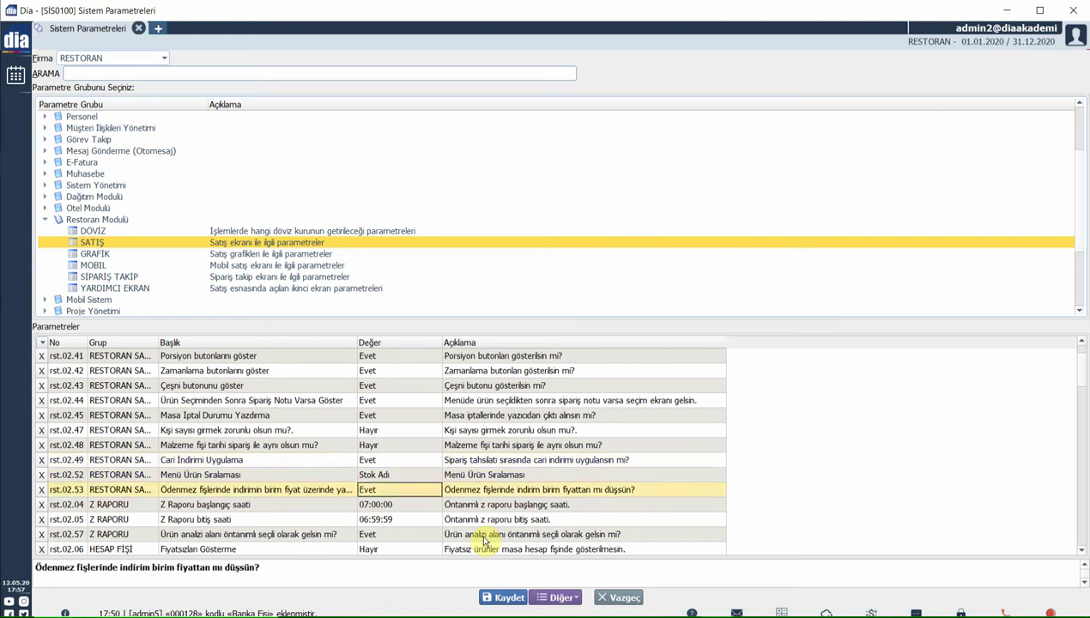
pyautogui.press('Down')
pyautogui.press('Down')
pyautogui.press('Down')
# - View the sorting options of Menü Ürün Sıralaması and review the unpaid-receipt discount parameter below it
pyautogui.click(393, 475)
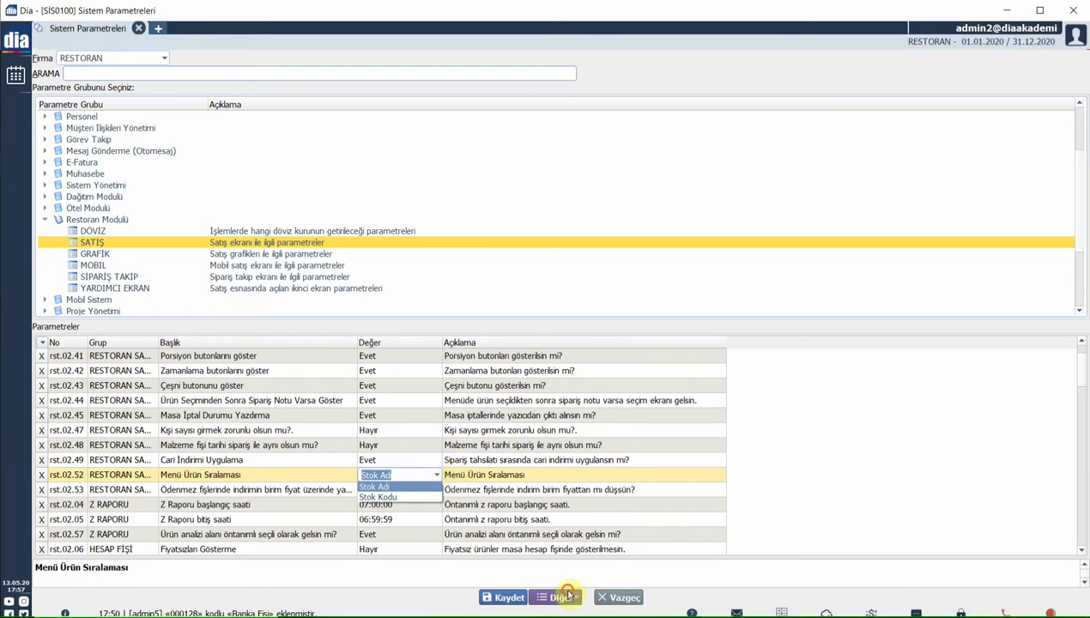
pyautogui.press('Down')
pyautogui.press('Down')
pyautogui.press('Down')
pyautogui.press('Down')
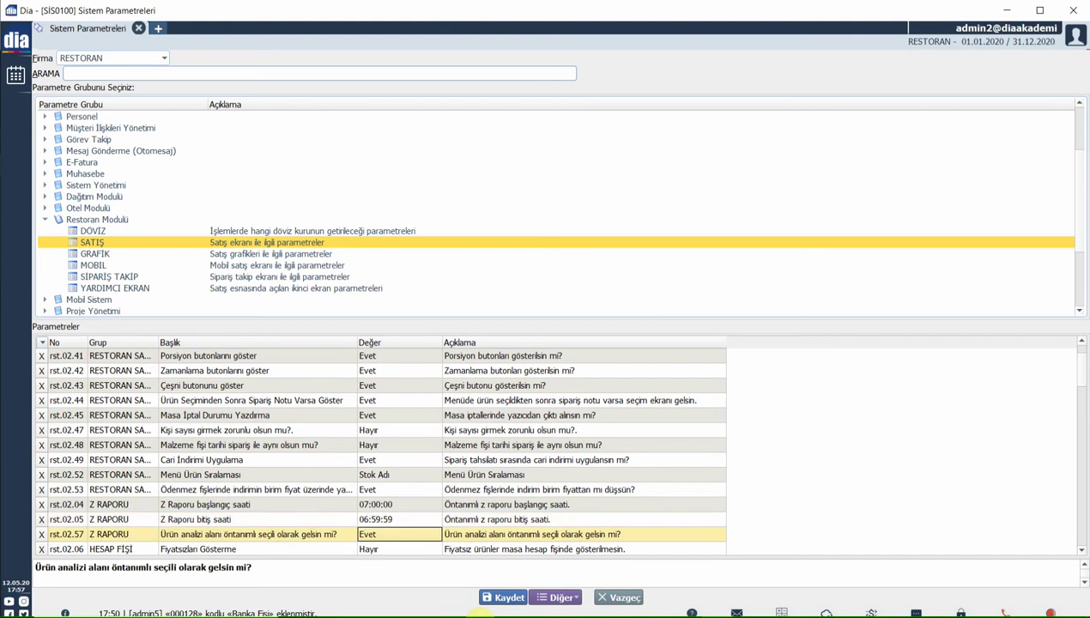
pyautogui.press('Up')
pyautogui.press('Up')
pyautogui.press('Up')
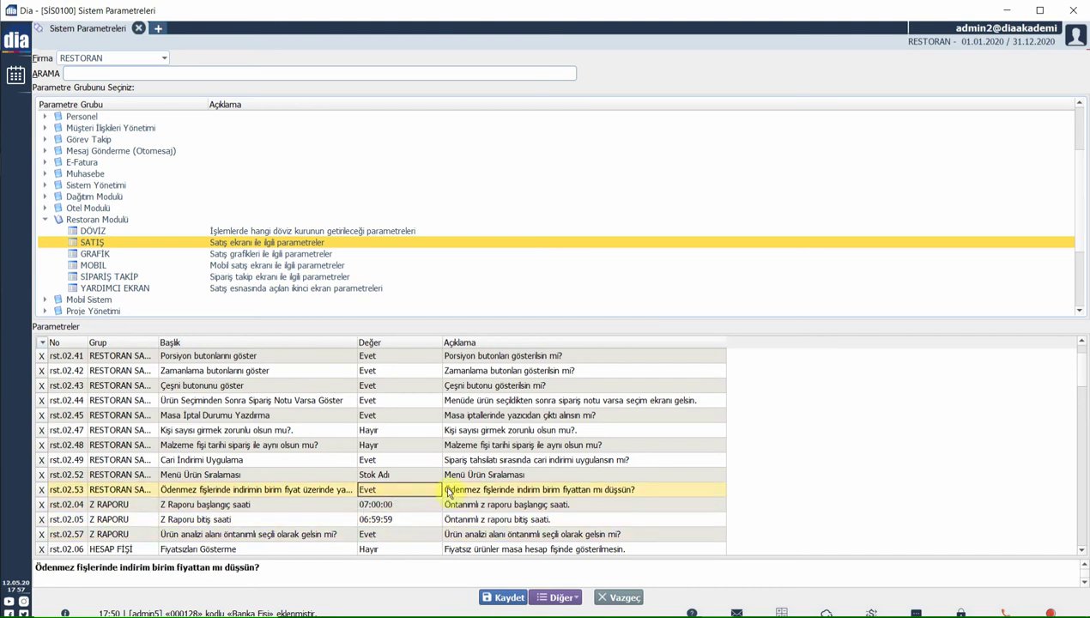
# - Review the Z RAPORU parameters for the report's start time, end time and default product analysis selection
pyautogui.click(469, 506)
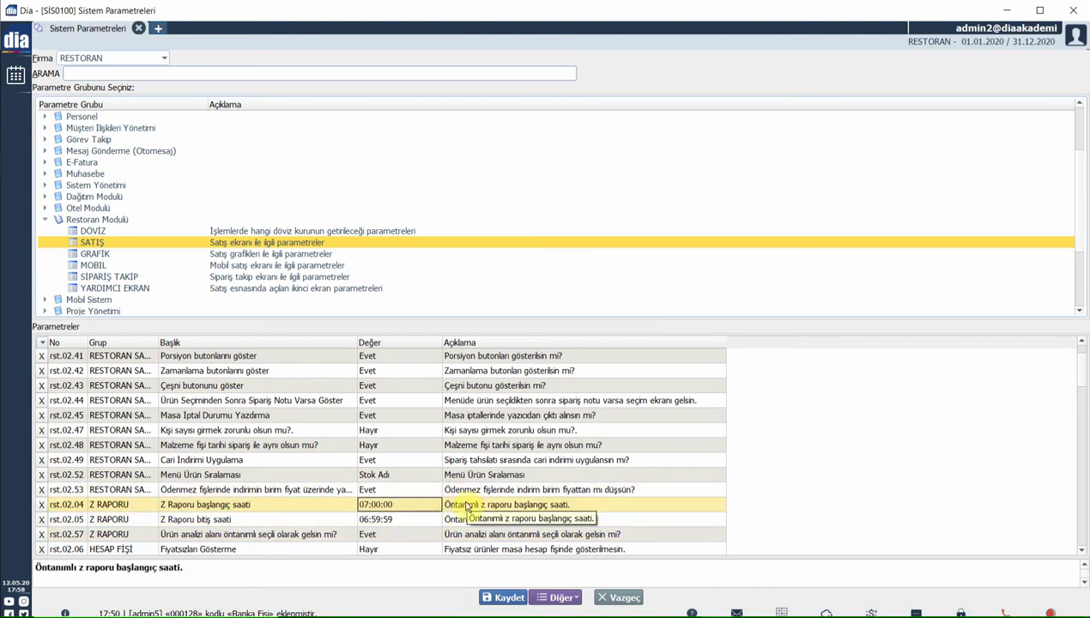
pyautogui.press('Down')
pyautogui.press('Down')
pyautogui.press('Down')
pyautogui.press('Down')
pyautogui.press('Down')
pyautogui.press('Down')
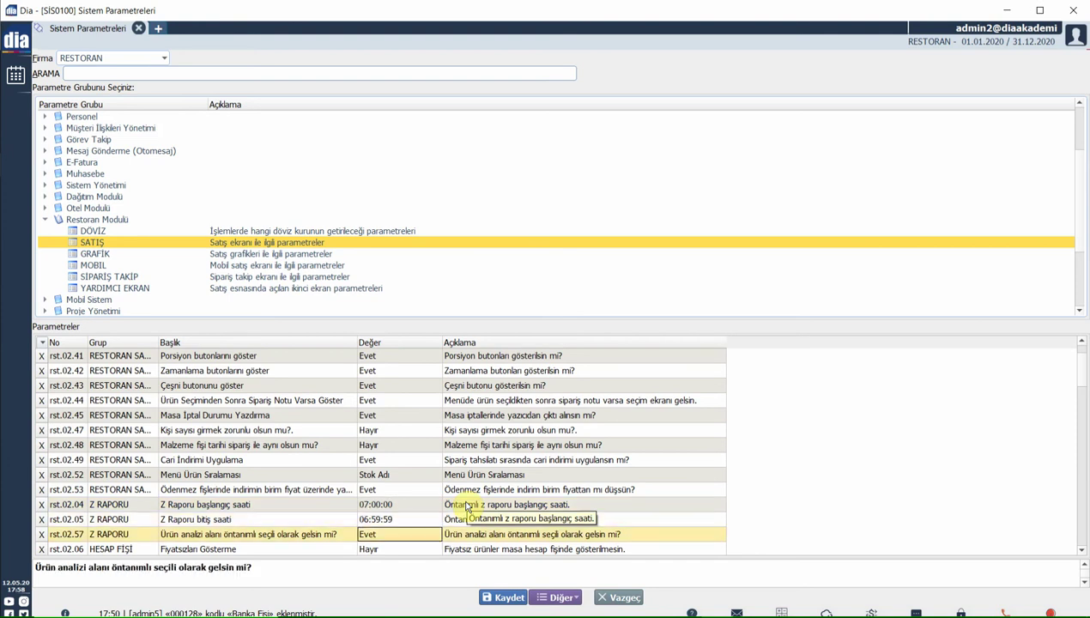
pyautogui.press('Up')
pyautogui.press('Up')
pyautogui.press('Up')
pyautogui.press('Up')
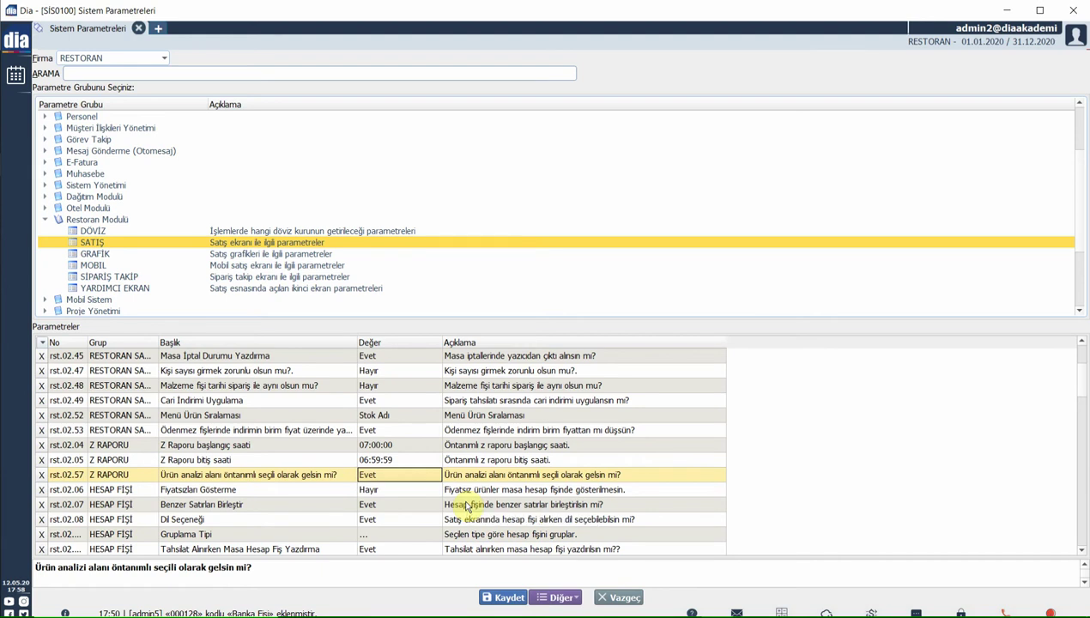
# - Examine the HESAP FİŞİ parameters Fiyatsızları Gösterme, Benzer Satırları Birleştir and Dil Seçeneği
pyautogui.press('Down')
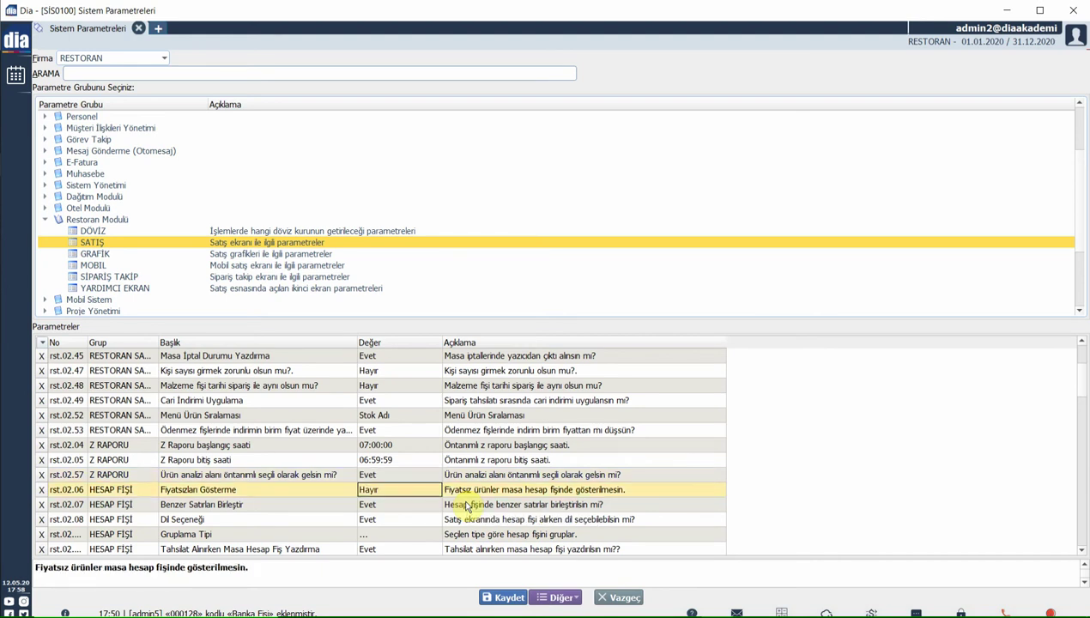
pyautogui.press('Down')
pyautogui.press('Down')
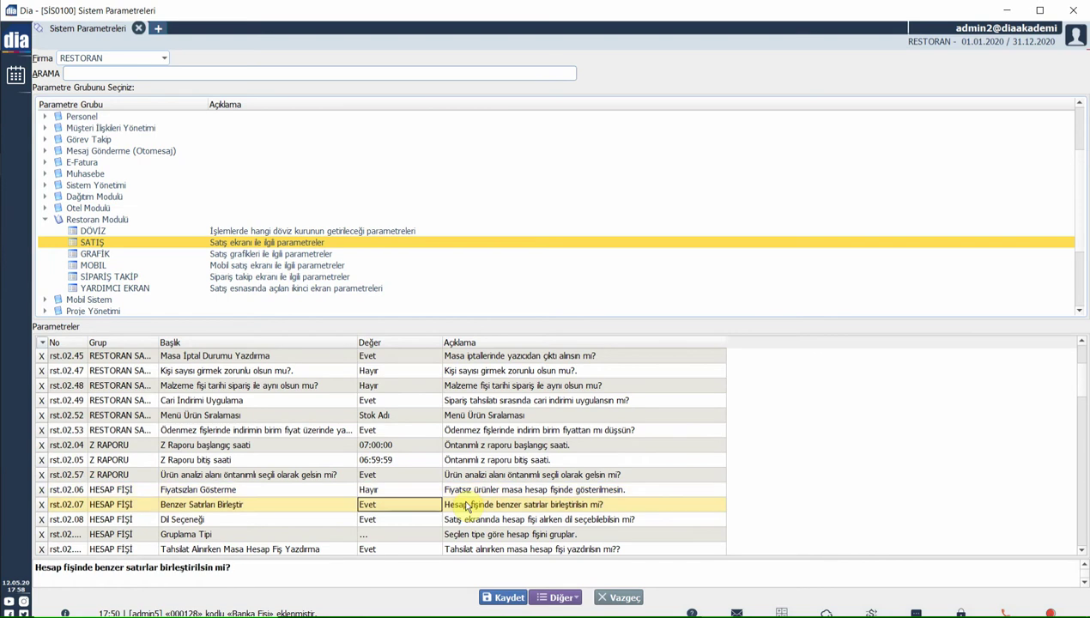
pyautogui.press('Up')
pyautogui.press('Up')
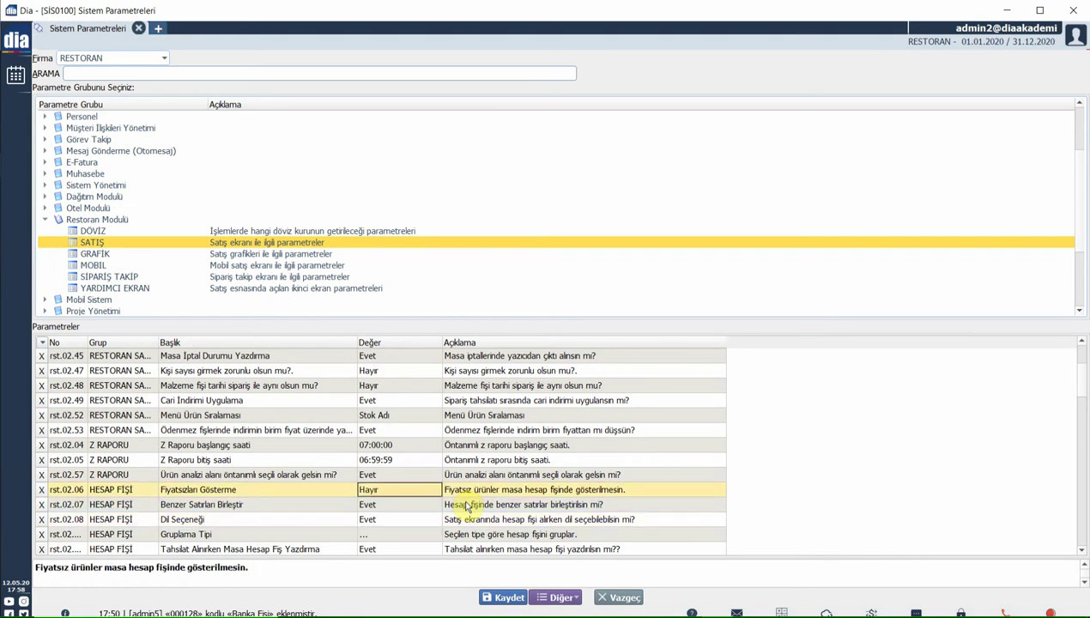
pyautogui.press('Down')
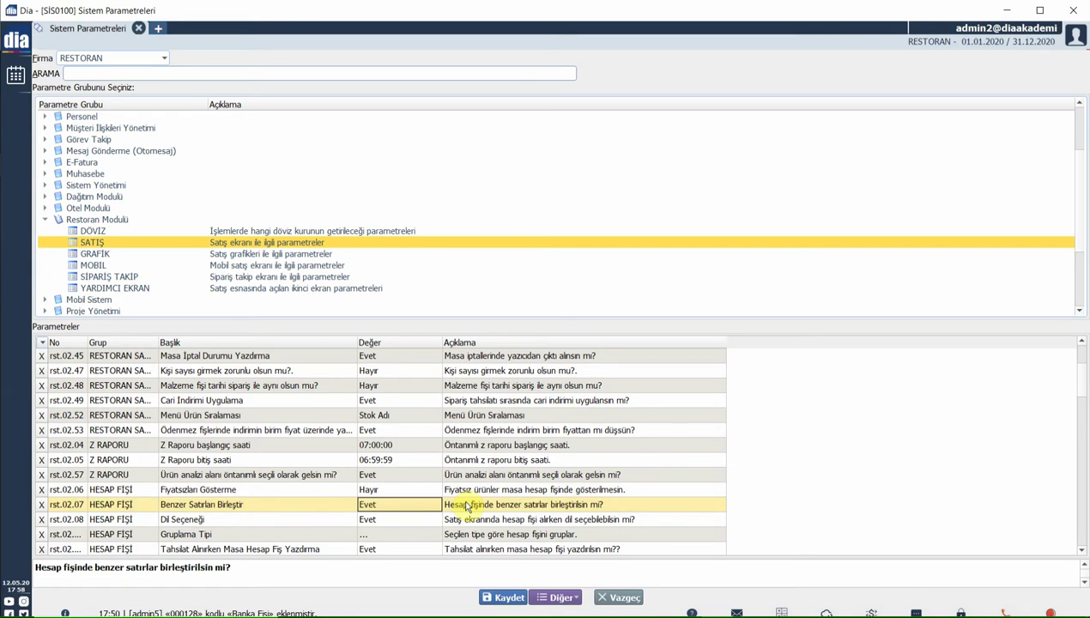
pyautogui.press('Down')
pyautogui.press('Down')
pyautogui.press('Up')
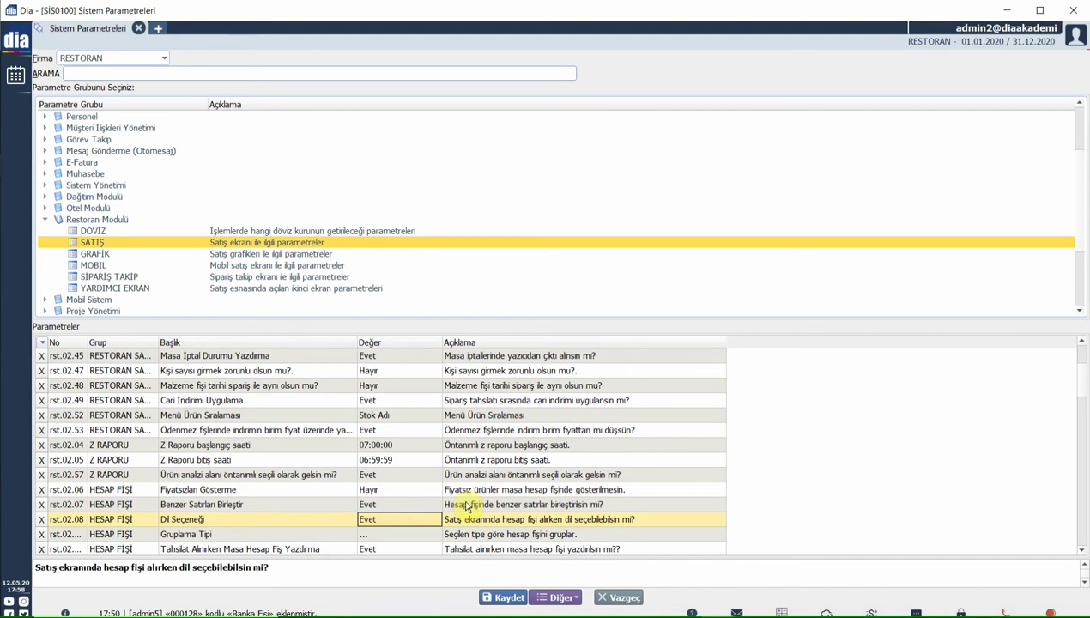
# - View the grouping options of Gruplama Tipi and review the Tahsilat Alınırken Masa Hesap Fiş Yazdırma parameter
pyautogui.press('Down')
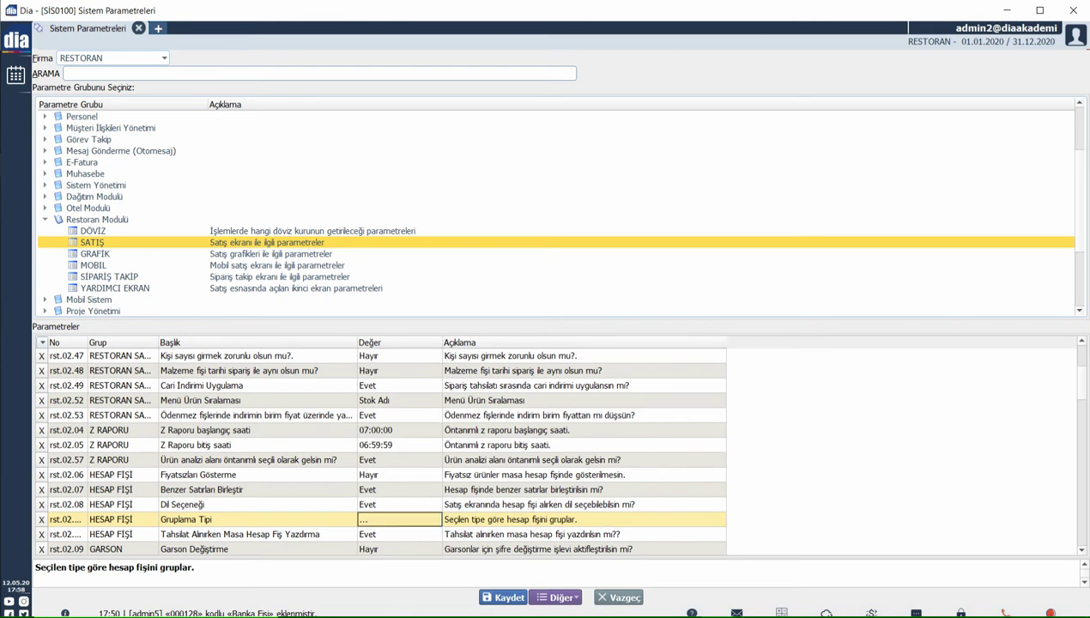
pyautogui.hotkey('alt', 'Down')
pyautogui.press('Return')
pyautogui.press('Down')
pyautogui.press('Down')
pyautogui.press('Up')
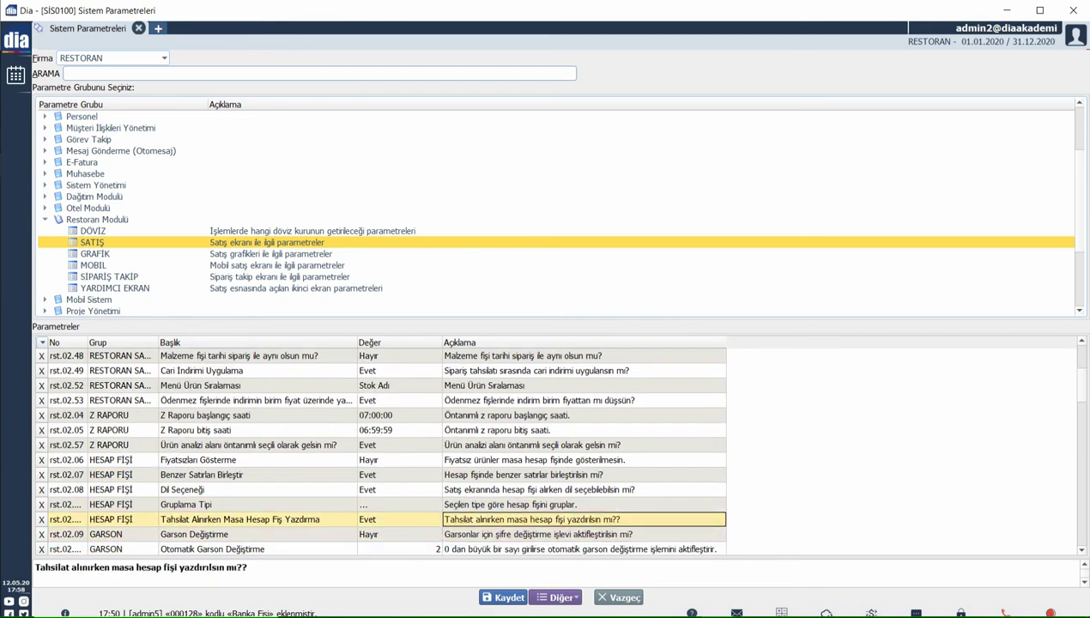
# - Review the GARSON parameters for waiter switching, including Garson Değiştirme and Otomatik Garson Değiştirme
pyautogui.press('Down')
pyautogui.press('Down')
pyautogui.press('Up')
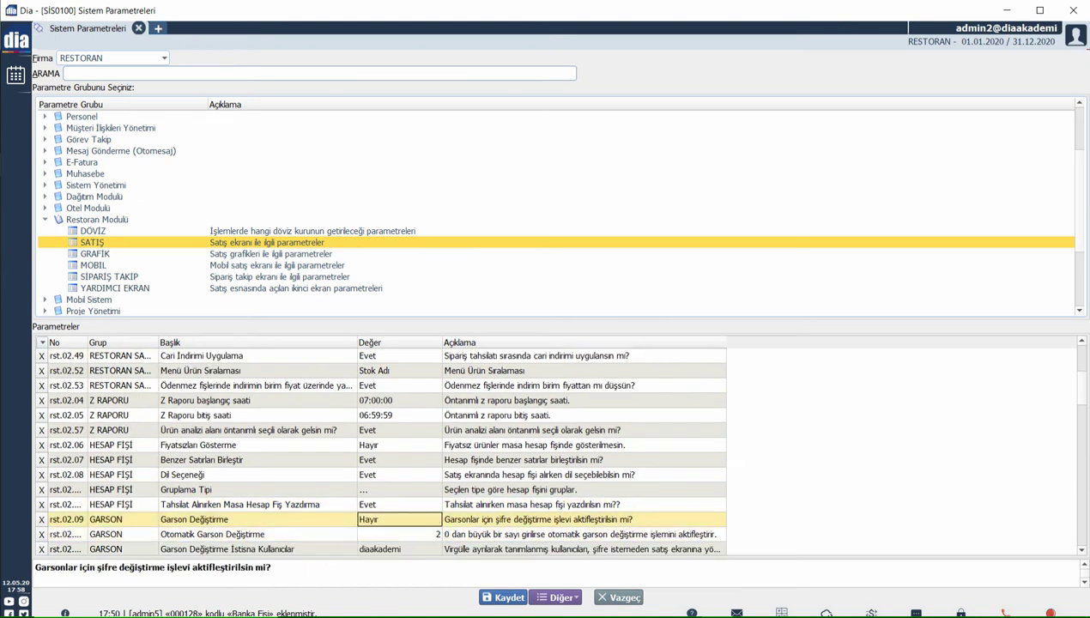
pyautogui.press('Down')
pyautogui.press('Down')
pyautogui.press('Up')
pyautogui.press('Up')
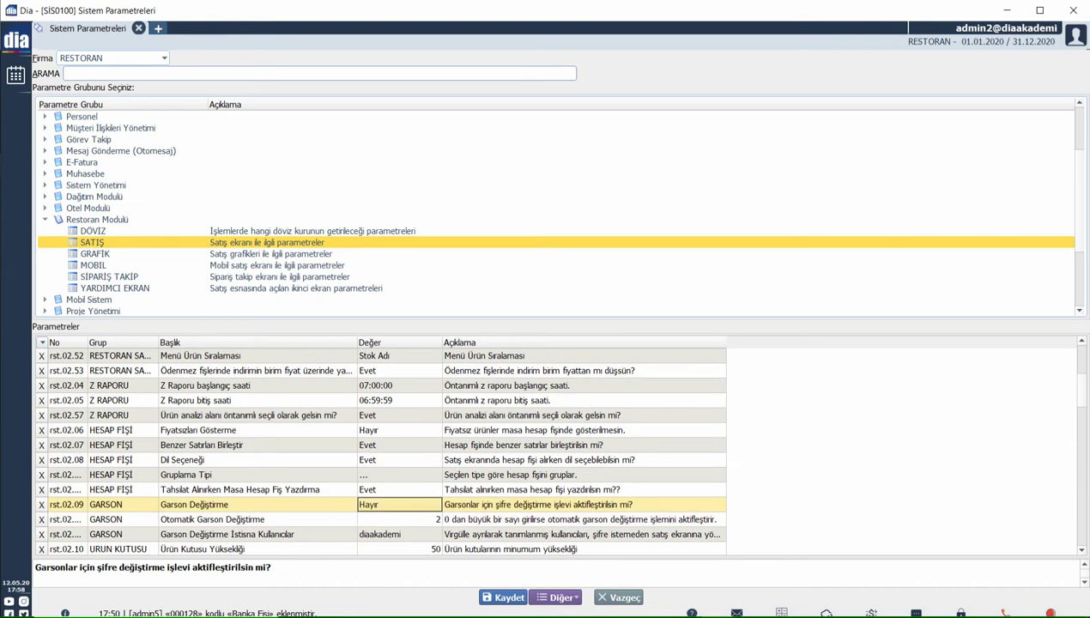
pyautogui.press('Down')
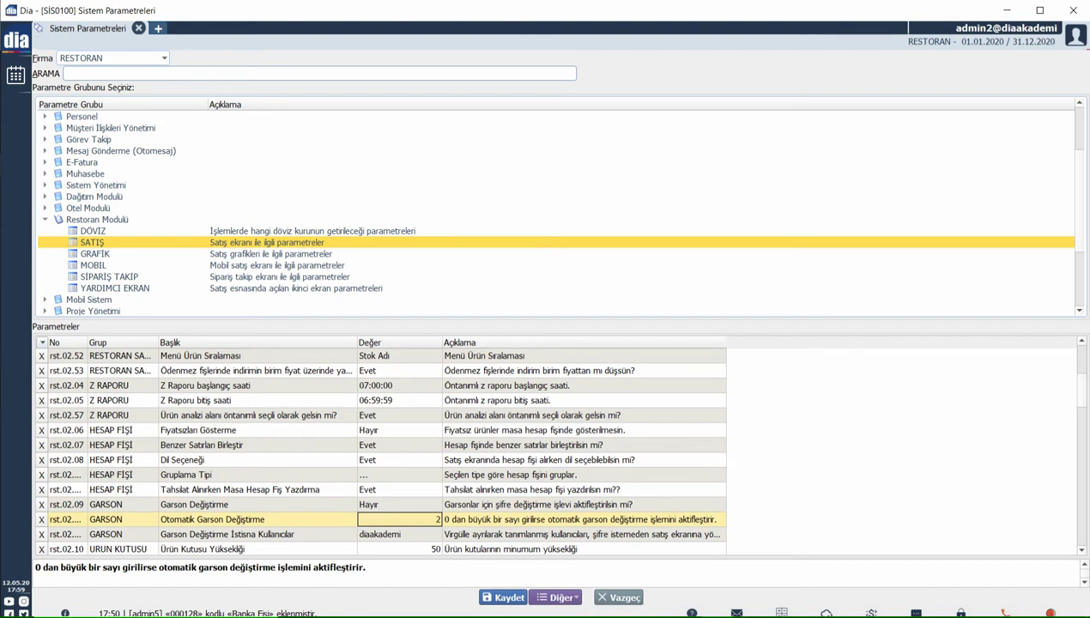
# - Review the Garson Değiştirme İstisna Kullanıcılar parameter and the box height and font size parameters of ÜRÜN KUTUSU and MASA KUTUSU
pyautogui.press('Down')
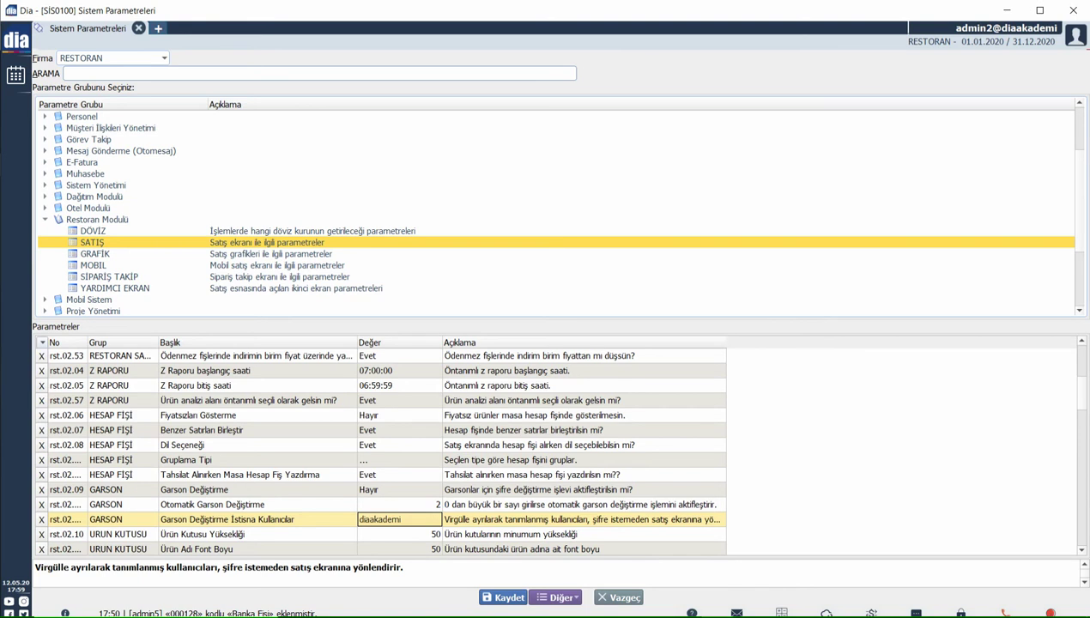
pyautogui.press('Down')
pyautogui.press('Down')
pyautogui.press('Down')
pyautogui.press('Down')
pyautogui.press('Down')
pyautogui.press('Down')
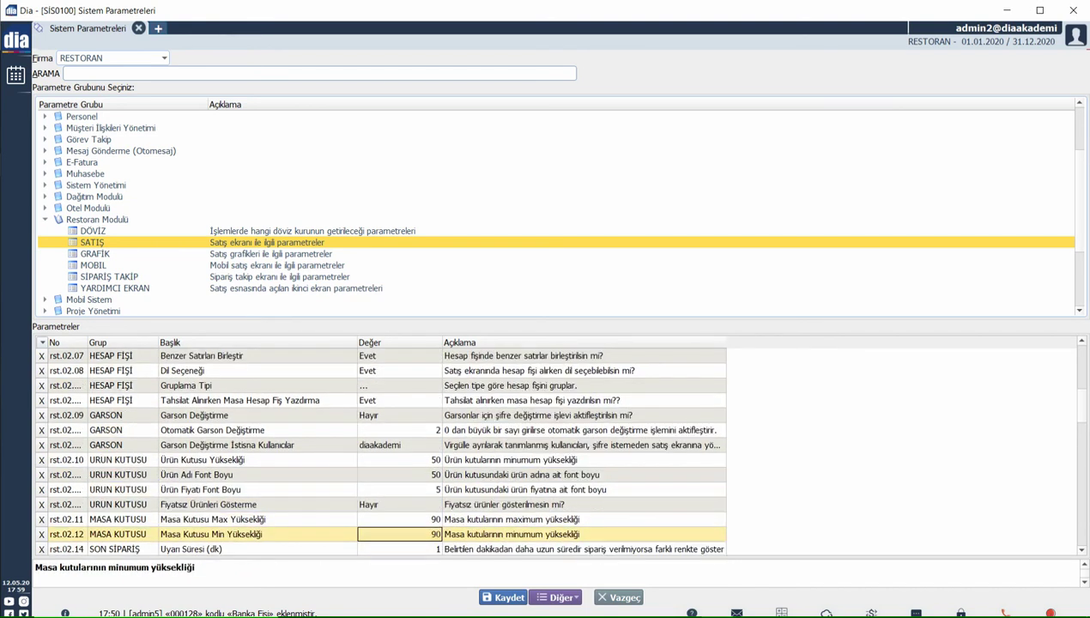
pyautogui.click(413, 477)
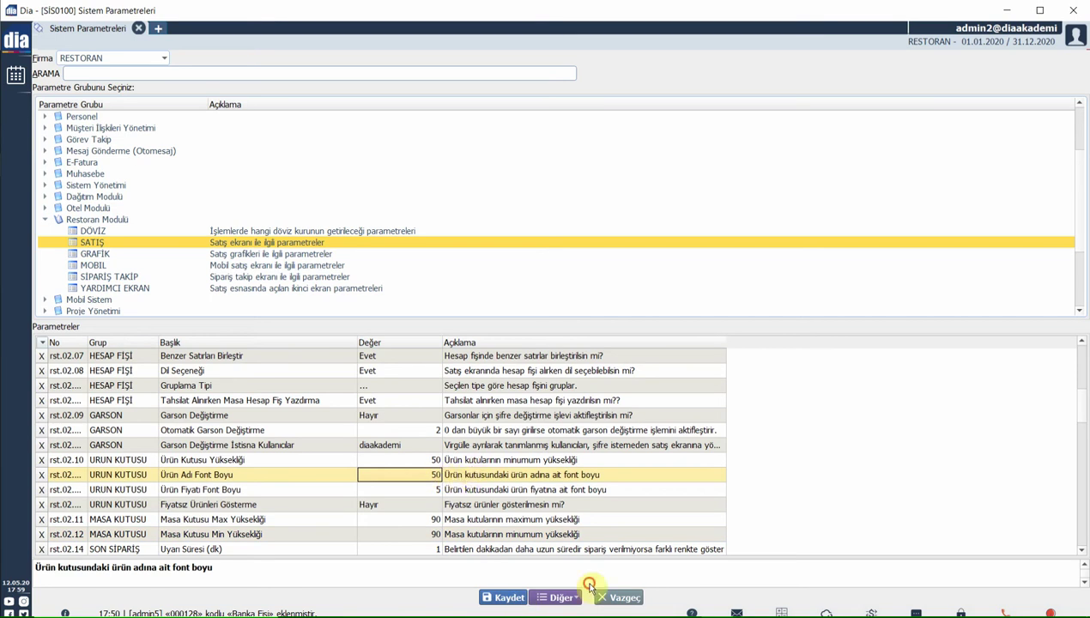
pyautogui.click(464, 465)
pyautogui.click(464, 475)
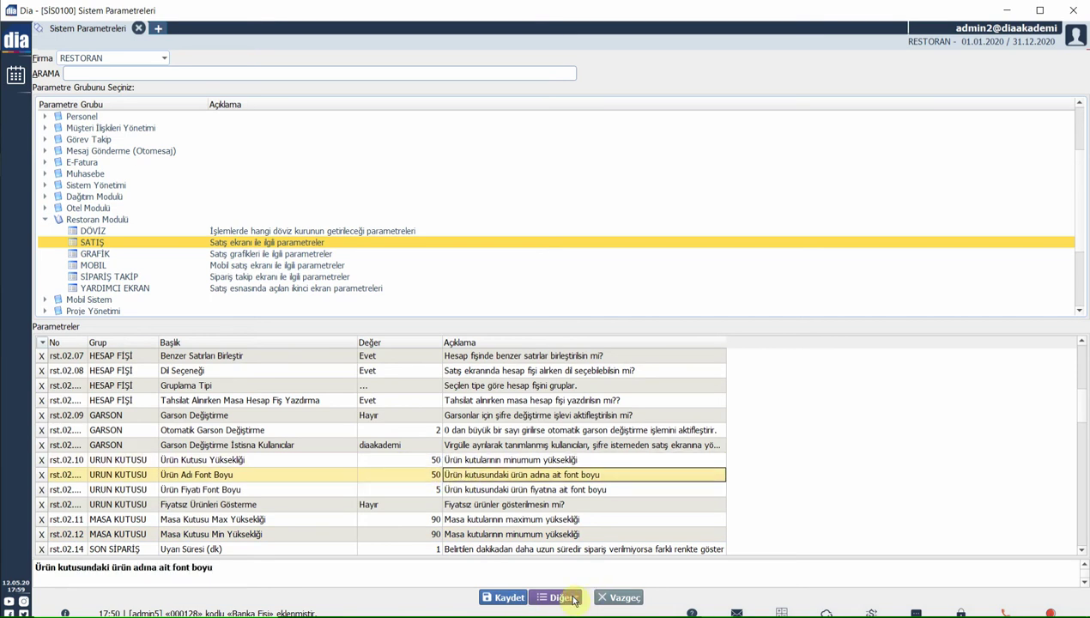
# - Examine the SON SİPARİŞ parameters for the last-order warning time in minutes and the RGB warning colour
pyautogui.press('Down')
pyautogui.press('Down')
pyautogui.press('Down')
pyautogui.press('Down')
pyautogui.press('Down')
pyautogui.press('Down')
pyautogui.press('Up')
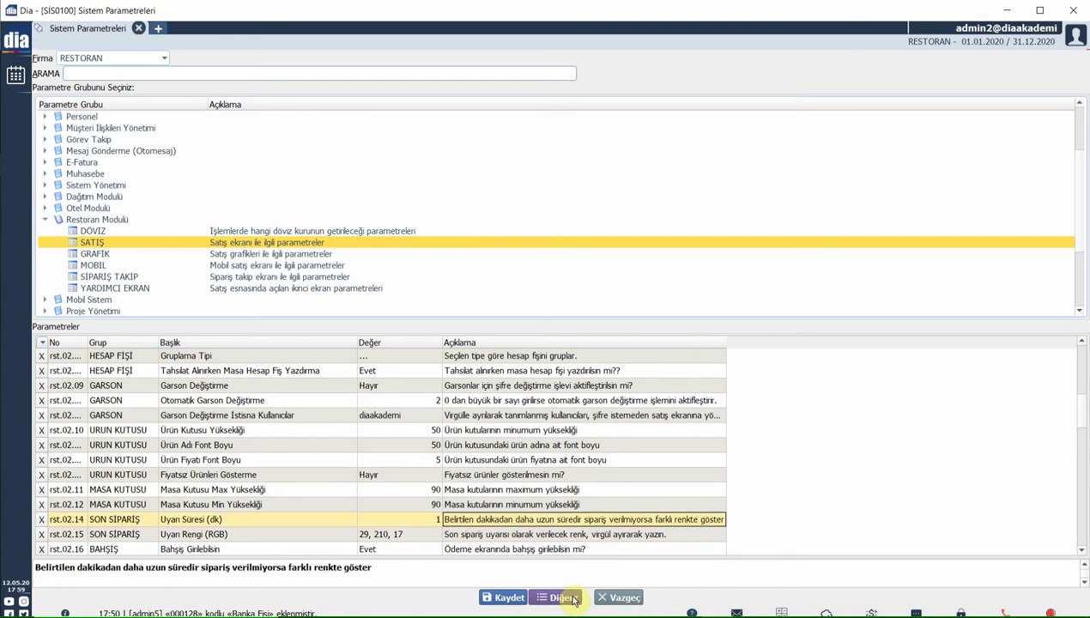
pyautogui.press('Down')
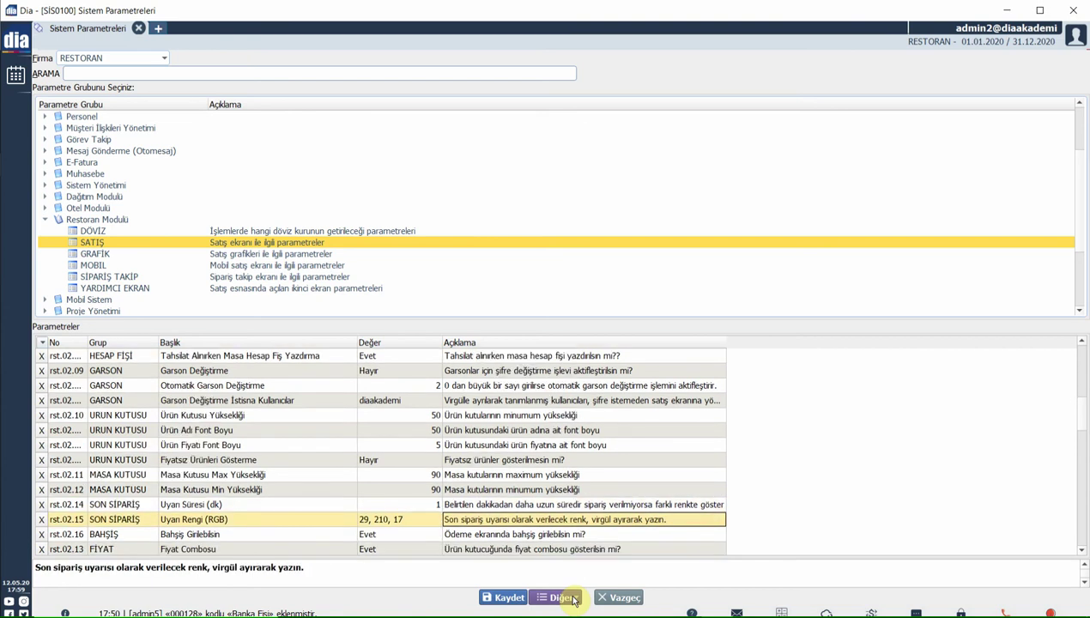
pyautogui.press('Up')
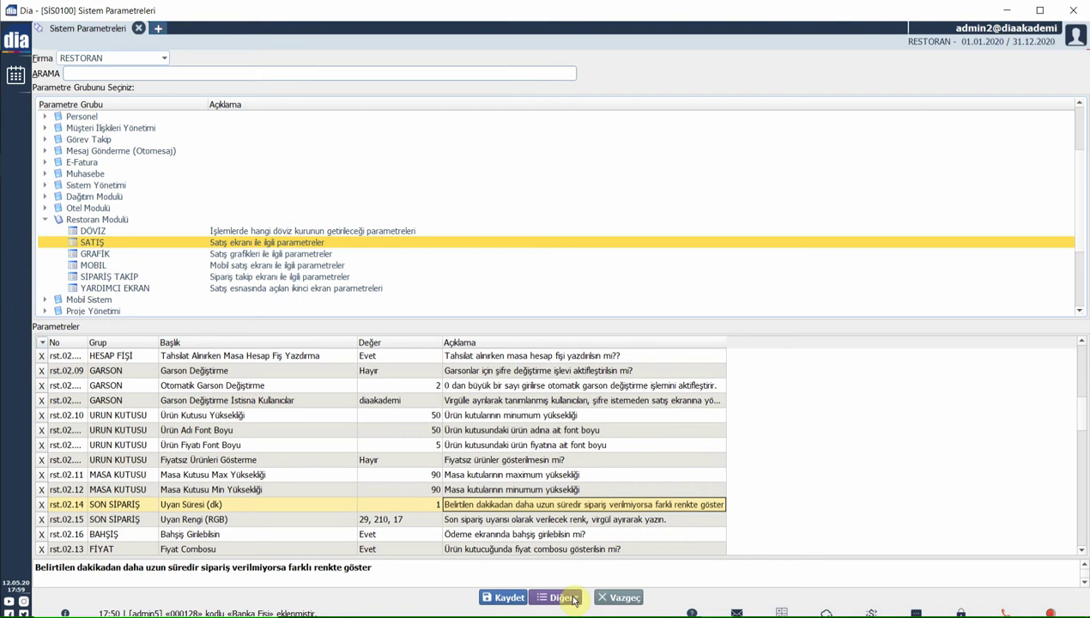
pyautogui.press('Down')
pyautogui.press('Up')
pyautogui.press('Down')
# - Review the BAHŞİŞ tip entry parameter and the FİYAT parameters for the price combo and the default price types
pyautogui.press('Down')
pyautogui.press('Down')
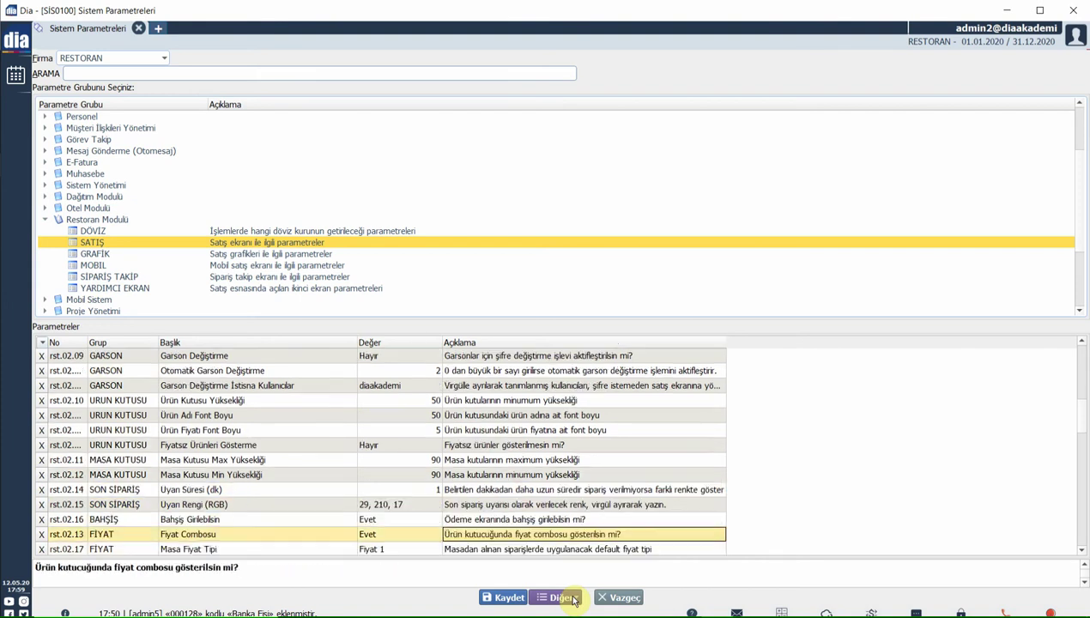
pyautogui.press('Up')
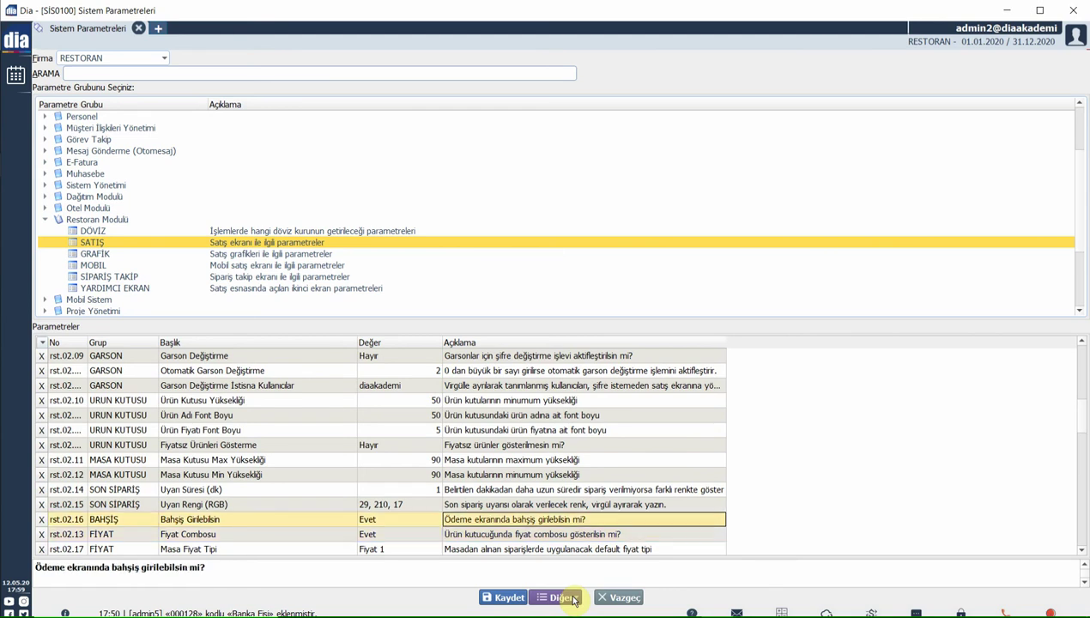
pyautogui.press('Down')
pyautogui.press('Down')
pyautogui.press('Down')
pyautogui.press('Down')
pyautogui.press('Down')
pyautogui.press('Down')
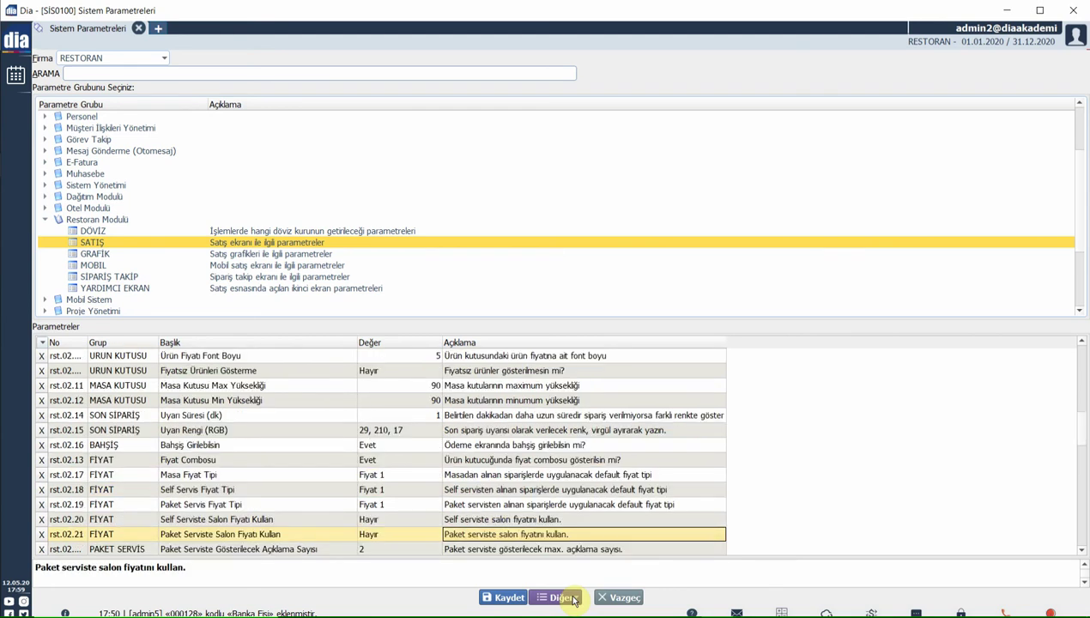
pyautogui.press('Down')
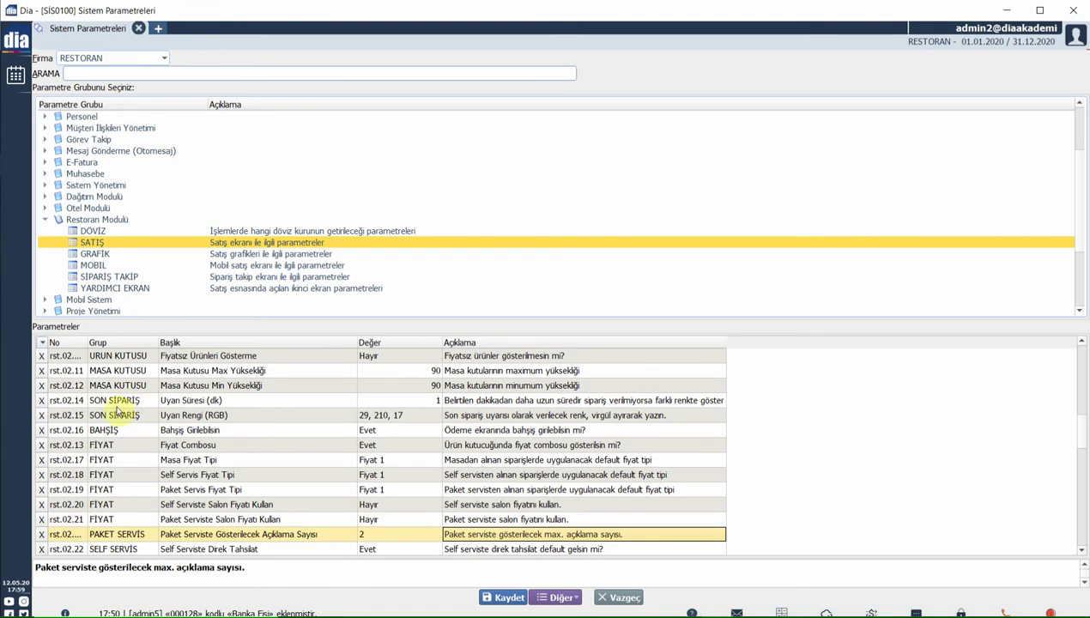
pyautogui.click(189, 489)
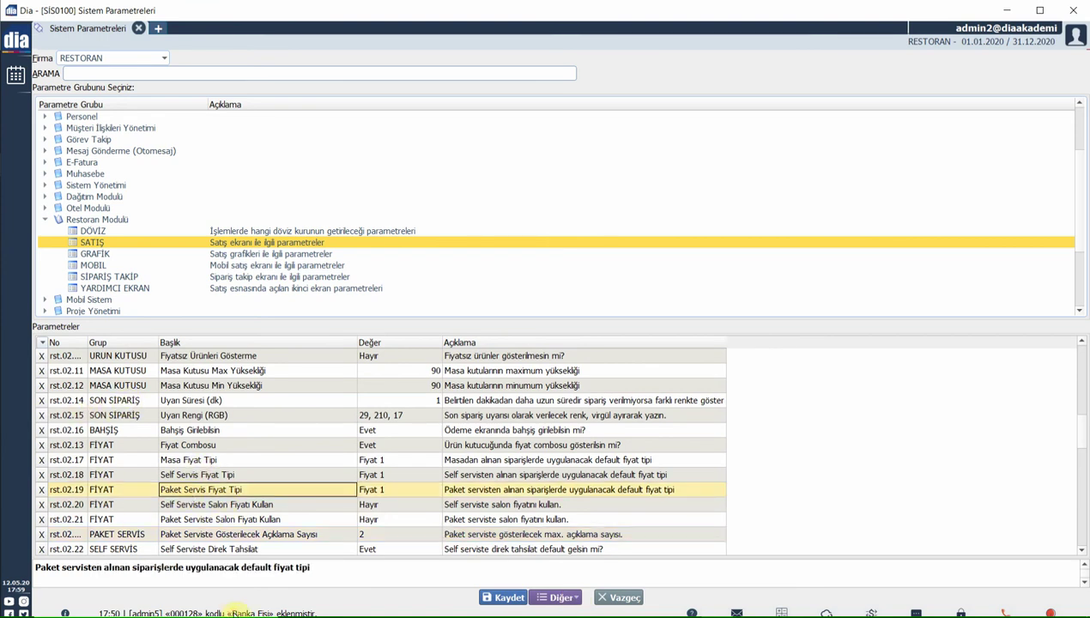
# - Review the salon price usage, package service description count and Self Serviste Direk Tahsilat parameters
pyautogui.press('Down')
pyautogui.press('Down')
pyautogui.press('Down')
pyautogui.press('Down')
pyautogui.press('Down')
pyautogui.press('Down')
pyautogui.press('Down')
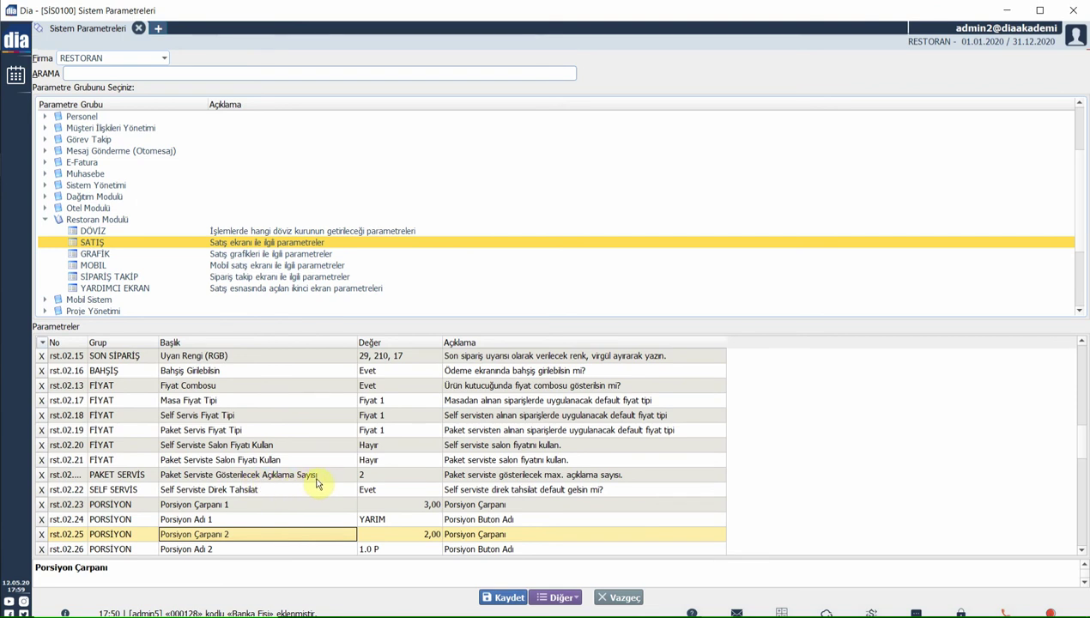
pyautogui.click(285, 491)
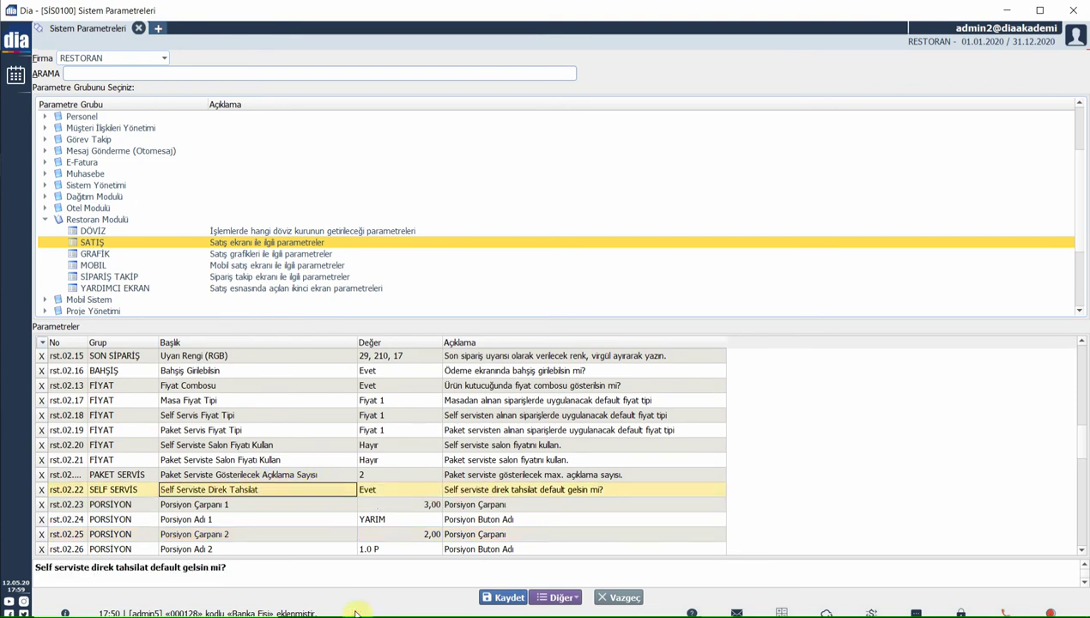
# - Examine the PORSİYON parameters defining the portion multipliers and portion button names 1 to 4
pyautogui.press('Down')
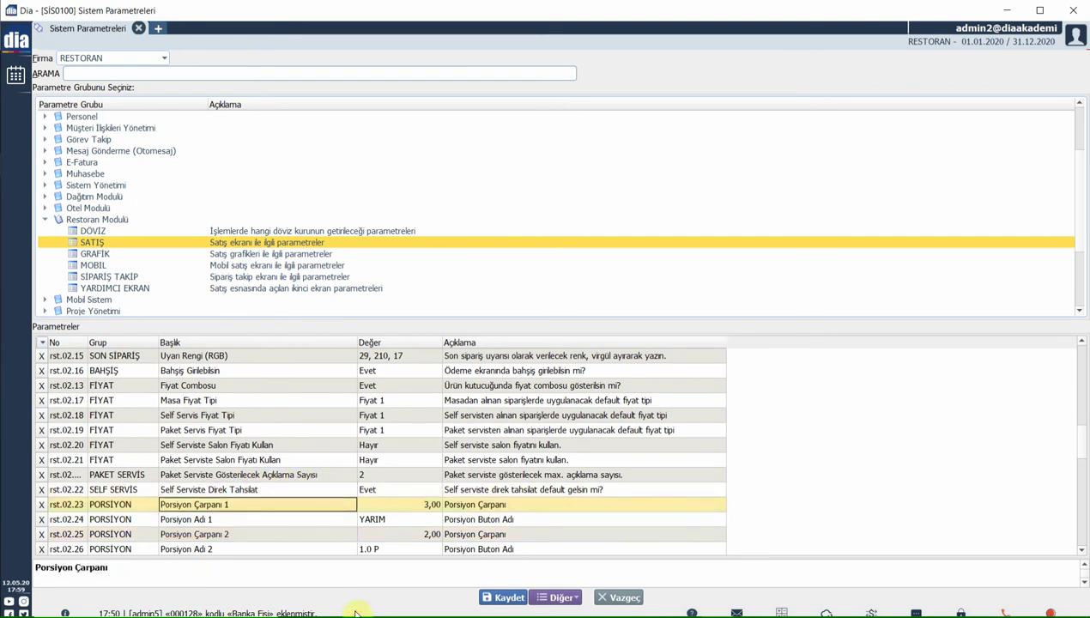
pyautogui.press('Down')
pyautogui.press('Down')
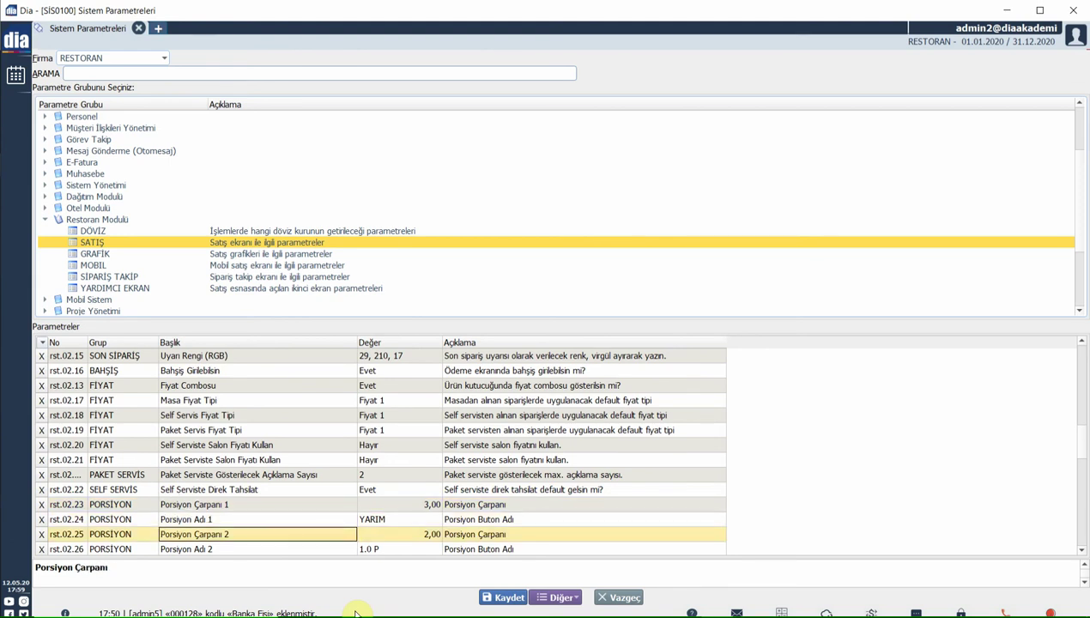
pyautogui.press('Down')
pyautogui.press('Down')
pyautogui.press('Down')
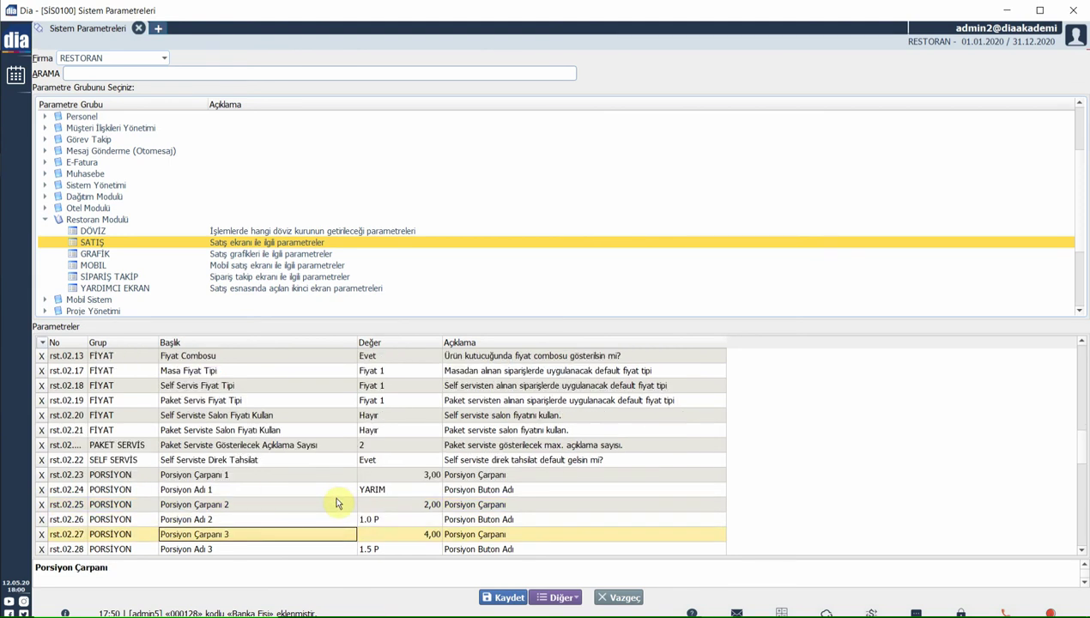
pyautogui.press('Down')
pyautogui.press('Down')
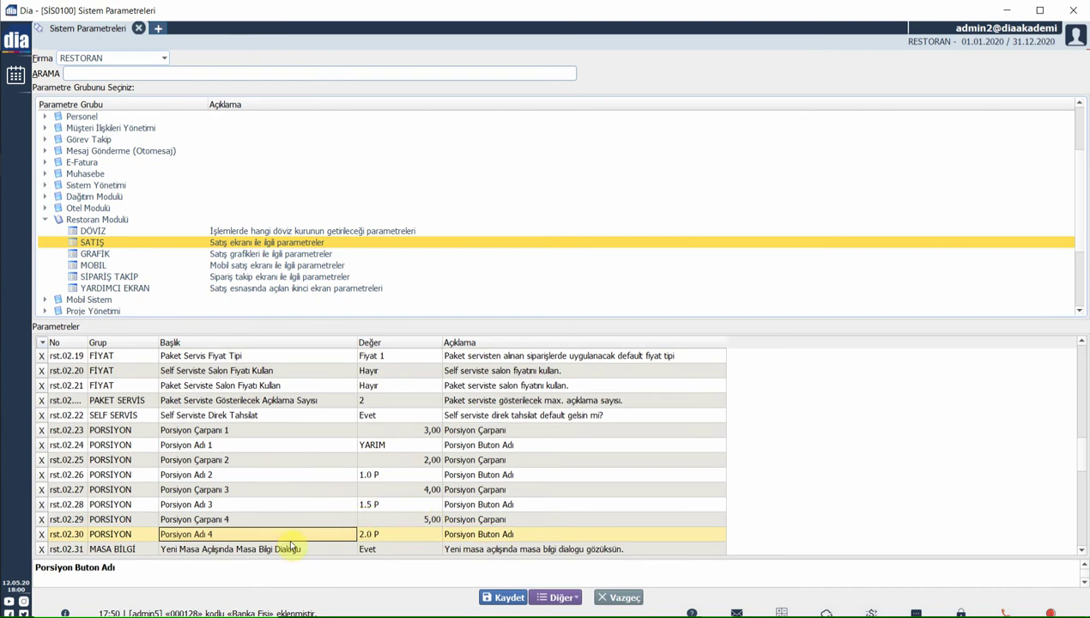
# - Review the MASA BİLGİ parameters for the new table dialog and the account, hotel card and unpaid selections
pyautogui.press('Down')
pyautogui.press('Down')
pyautogui.press('Down')
pyautogui.press('Down')
pyautogui.press('Down')
pyautogui.press('Down')
pyautogui.press('Down')
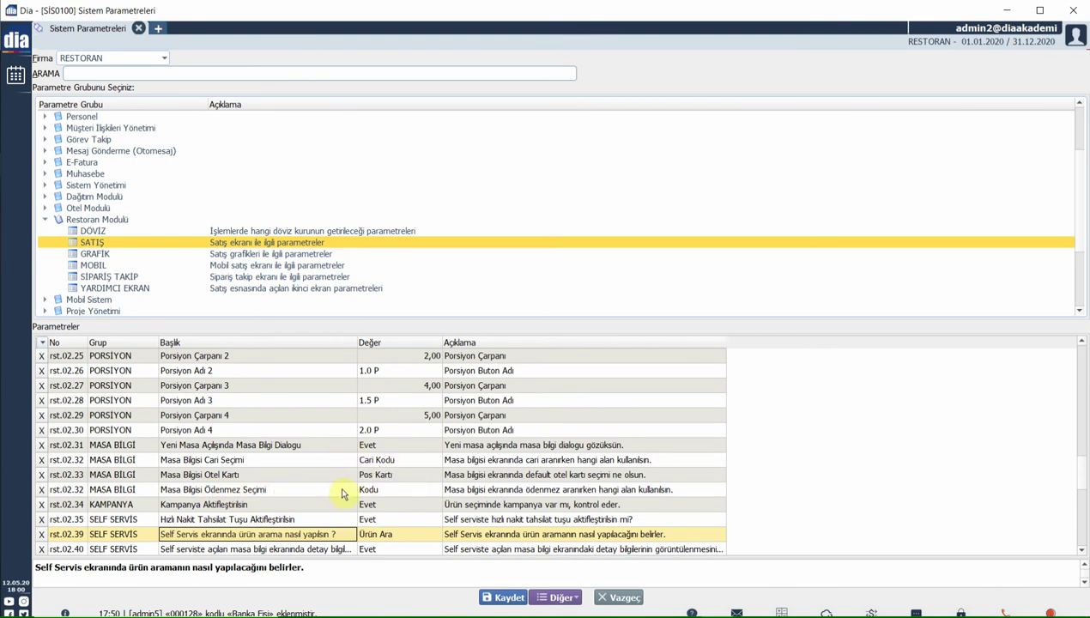
# - Examine the Kampanya Aktifleştirilsin parameter and the neighbouring Hızlı Nakit Tahsilat Tuşu Aktifleştirilsin parameter
pyautogui.click(302, 507)
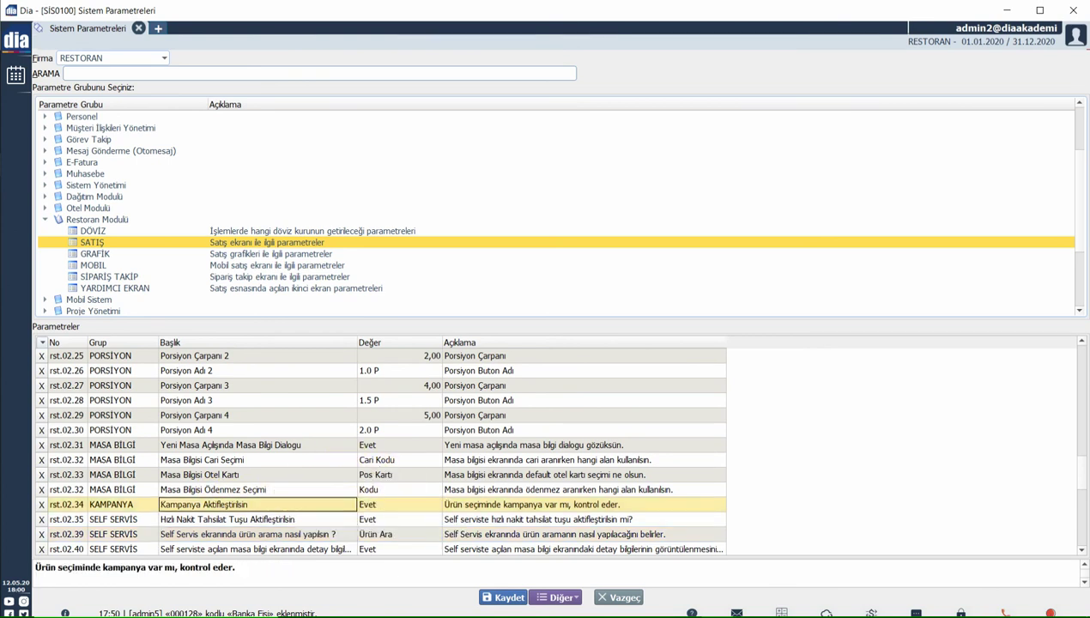
pyautogui.press('Down')
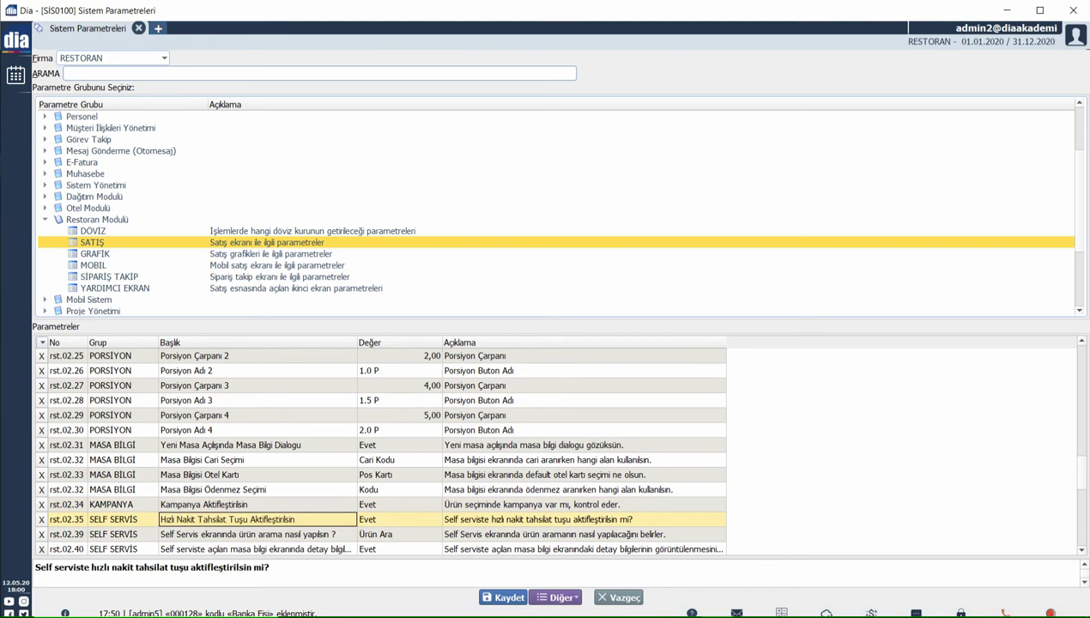
pyautogui.click(362, 503)
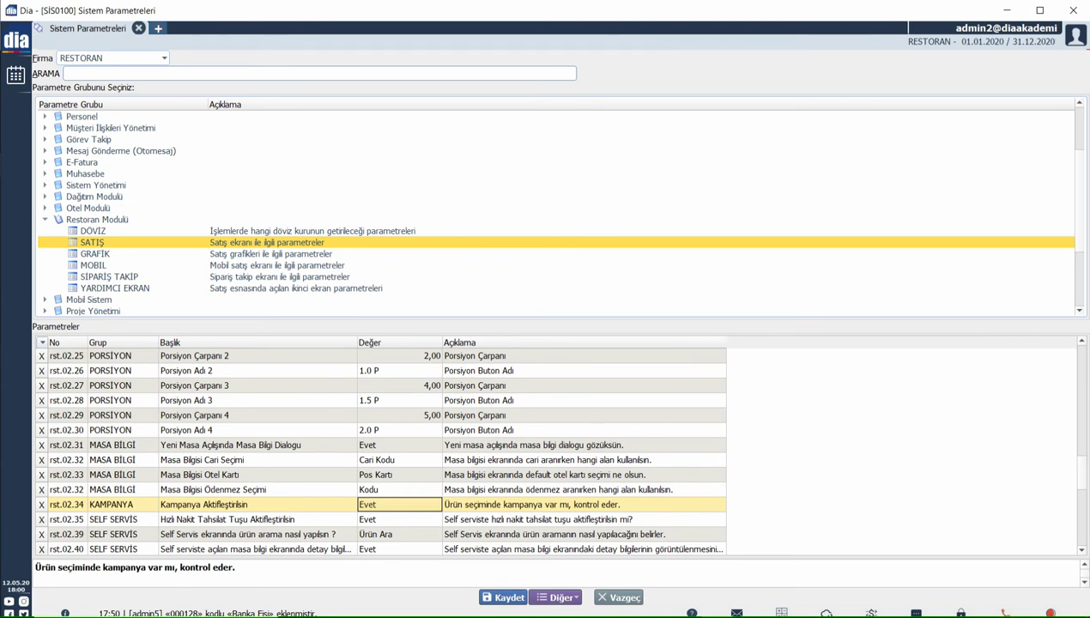
# - View the product search options available for the self-service screen
pyautogui.press('Down')
pyautogui.press('Down')
pyautogui.press('Down')
pyautogui.press('Down')
pyautogui.press('Down')
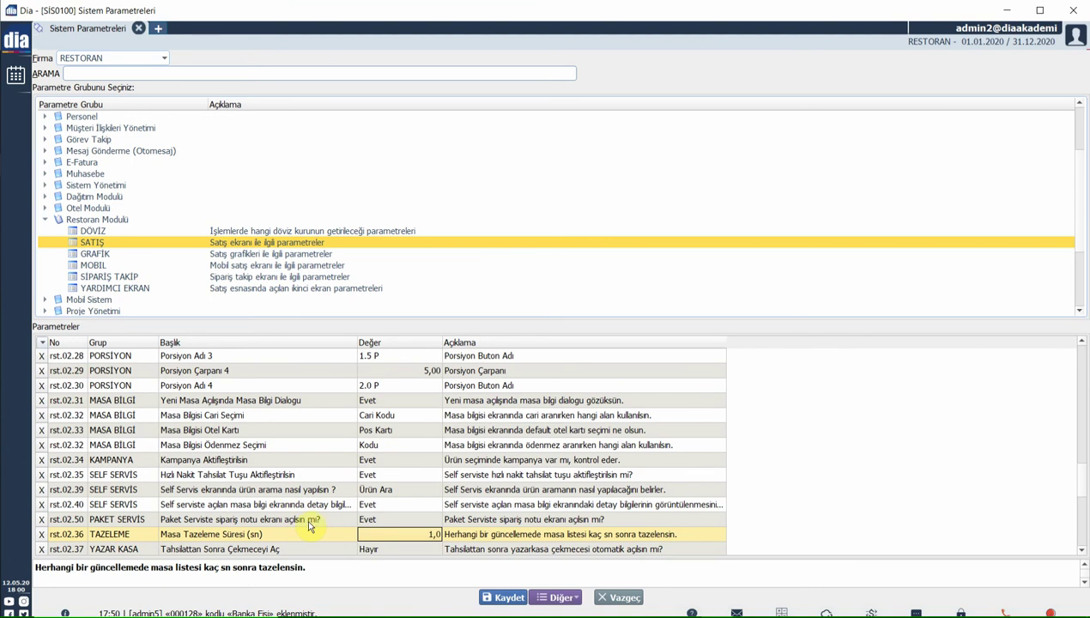
pyautogui.click(391, 490)
pyautogui.hotkey('alt', 'Down')
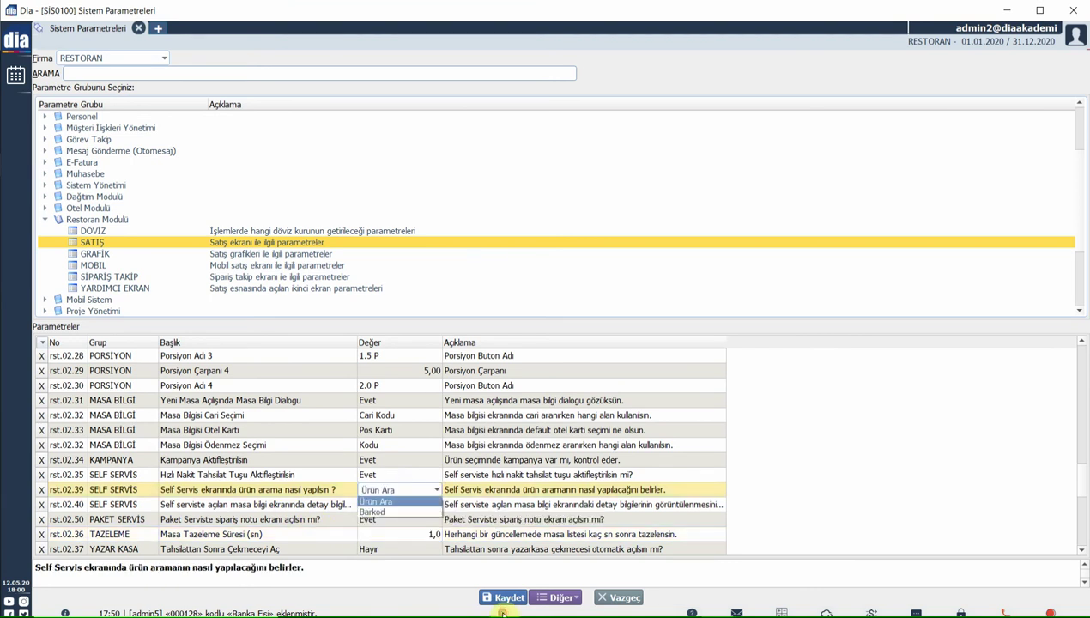
pyautogui.click(457, 496)
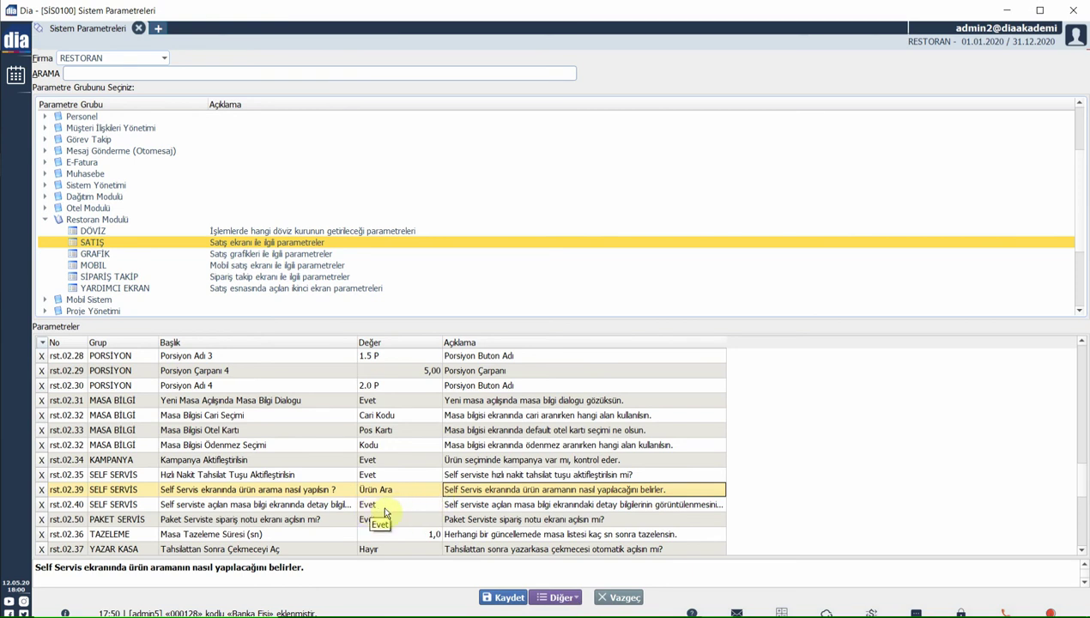
# - Review the table detail, order note, table refresh, cash drawer, TAHSİLAT and HESAP ALMA parameters
pyautogui.press('Down')
pyautogui.press('Down')
pyautogui.press('Down')
pyautogui.press('Down')
pyautogui.press('Down')
pyautogui.press('Down')
pyautogui.press('Down')
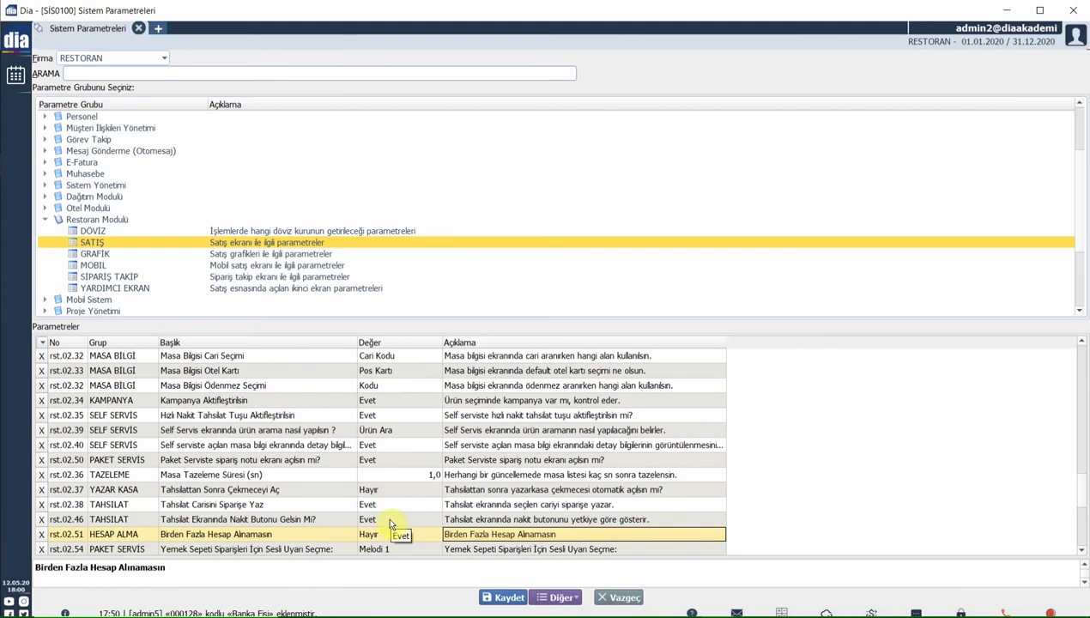
# - View the melody options for the audible alert on Yemek Sepeti orders
pyautogui.press('Down')
pyautogui.press('Down')
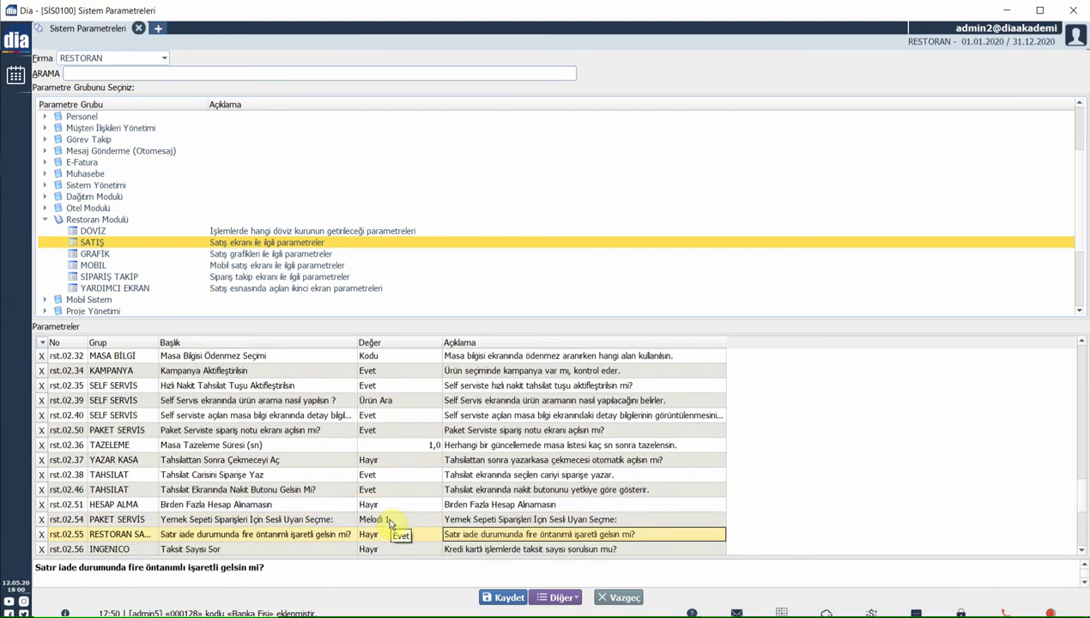
pyautogui.press('Up')
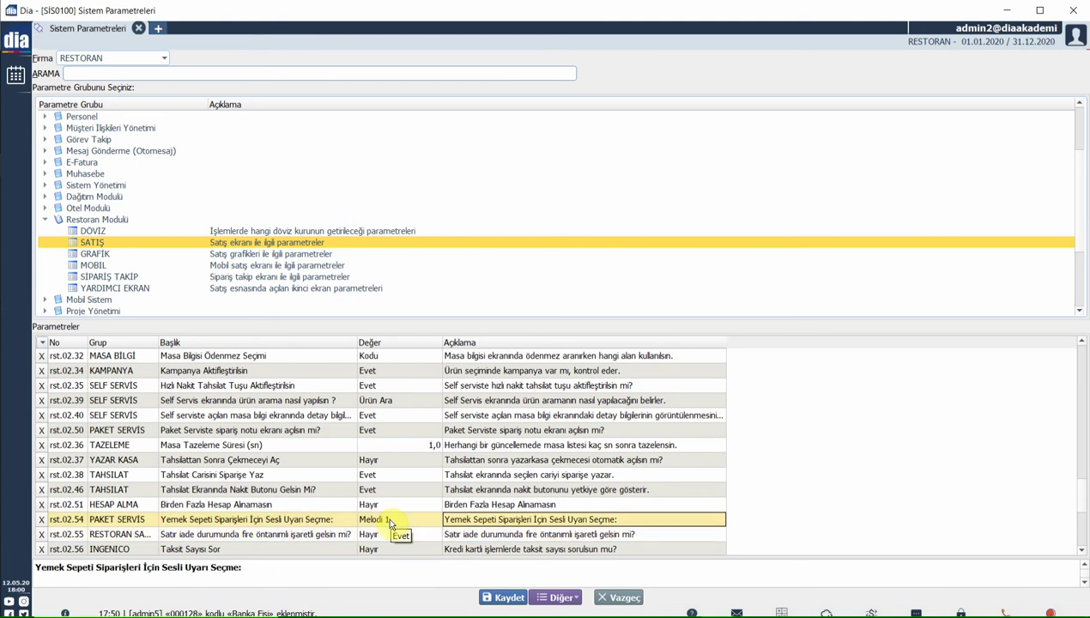
pyautogui.click(388, 520)
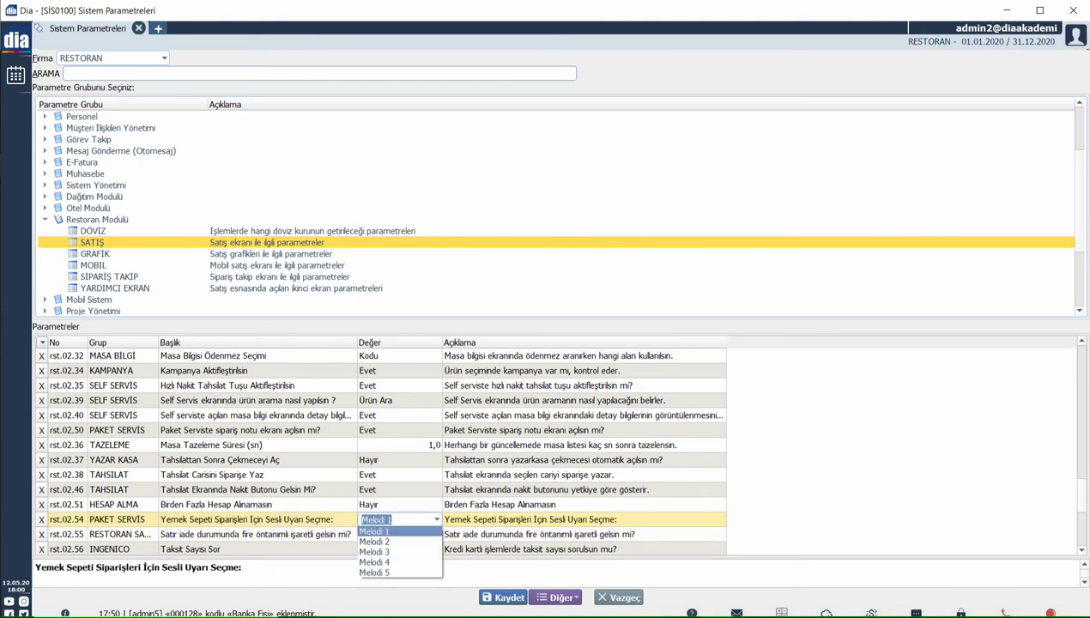
pyautogui.press('Escape')
# - Review the default waste marking parameter for line returns and the INGENICO parameter Taksit Sayısı Sor
pyautogui.press('Down')
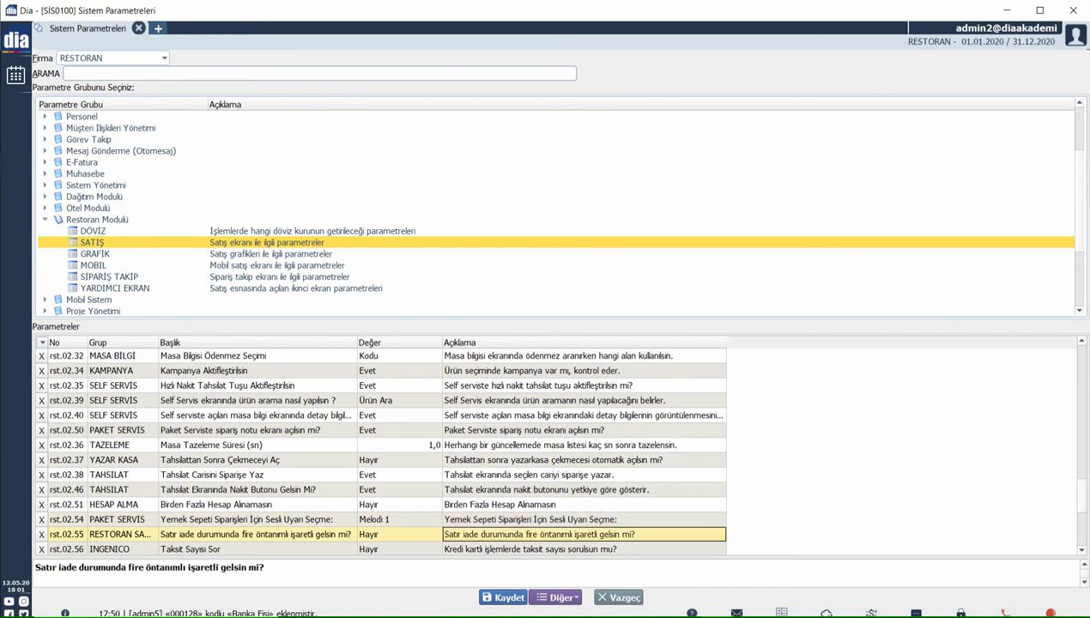
pyautogui.press('Down')
pyautogui.press('Up')
pyautogui.click(399, 519)
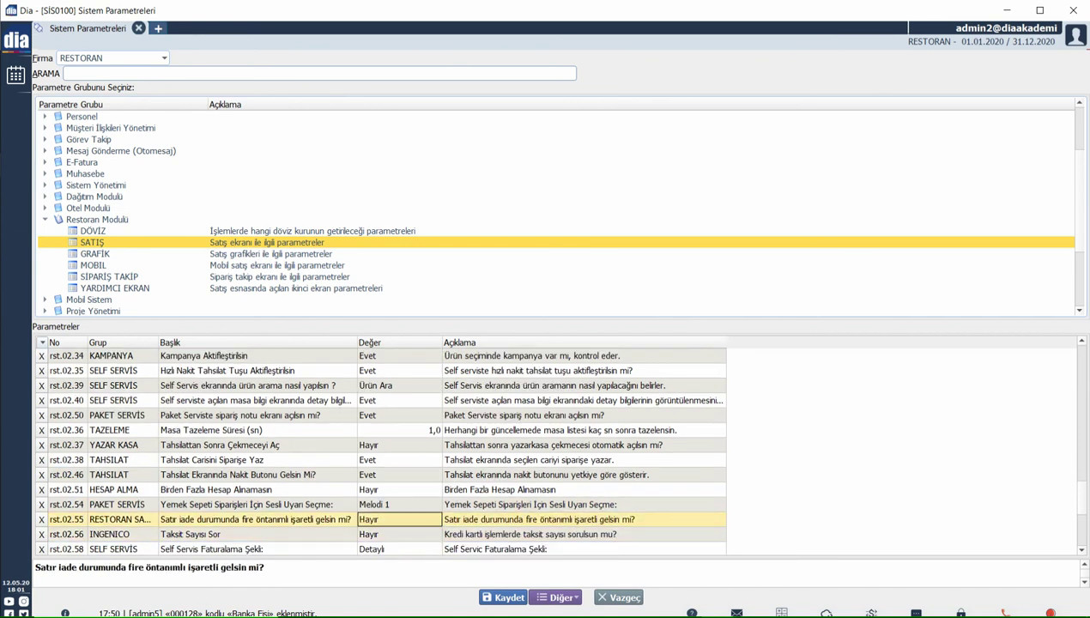
pyautogui.press('Down')
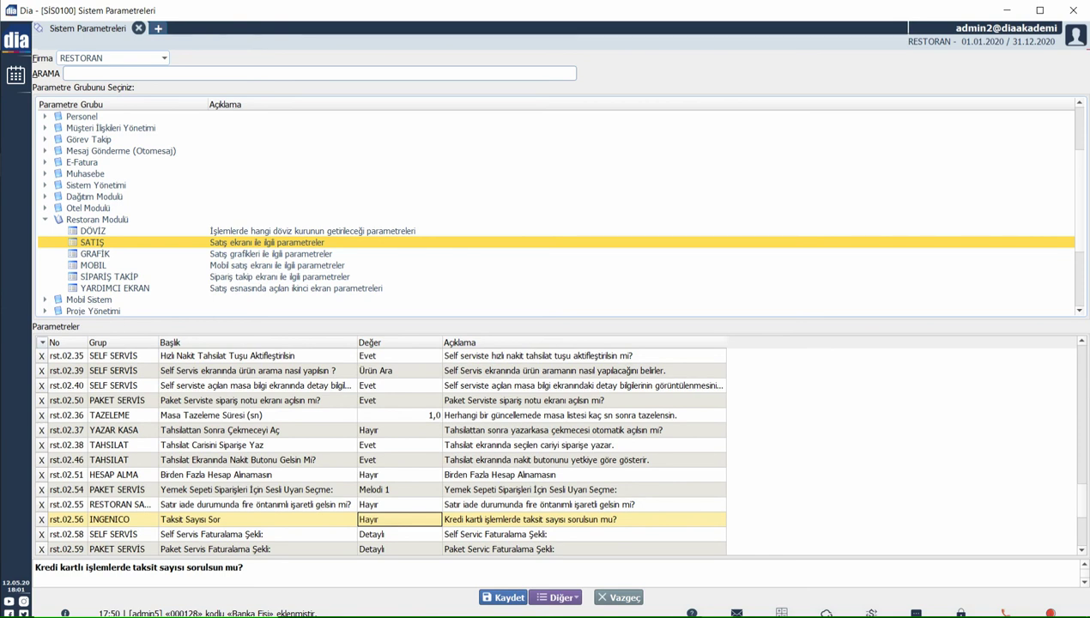
# - Review the Faturalama Şekli parameters for self-service and package service, ending on the self-service one
pyautogui.press('Down')
pyautogui.press('Down')
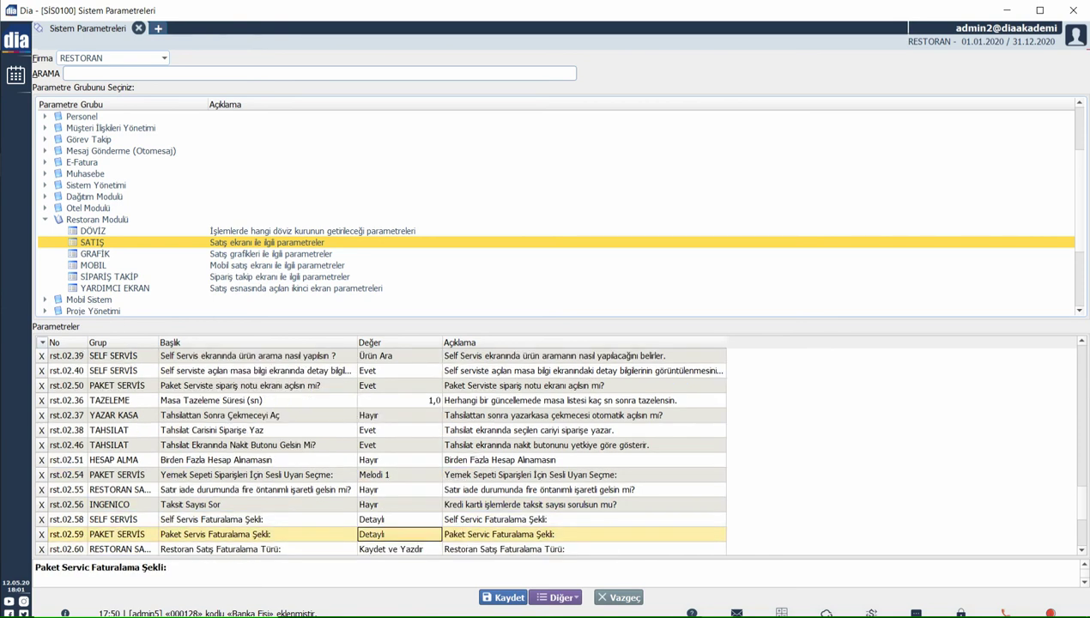
pyautogui.press('Down')
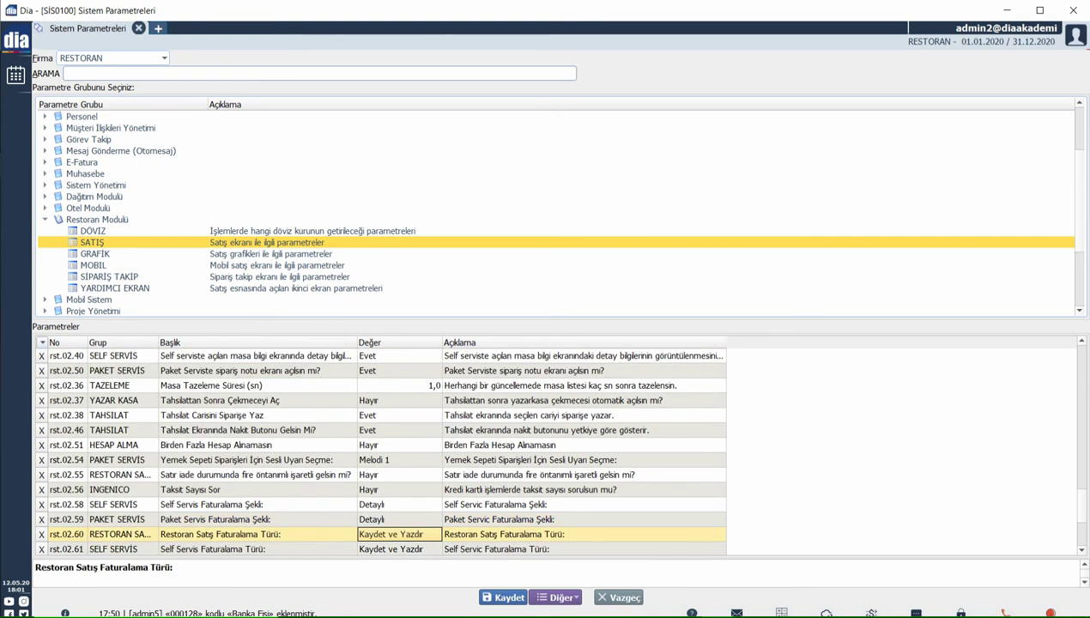
pyautogui.press('Down')
pyautogui.press('Down')
pyautogui.click(400, 475)
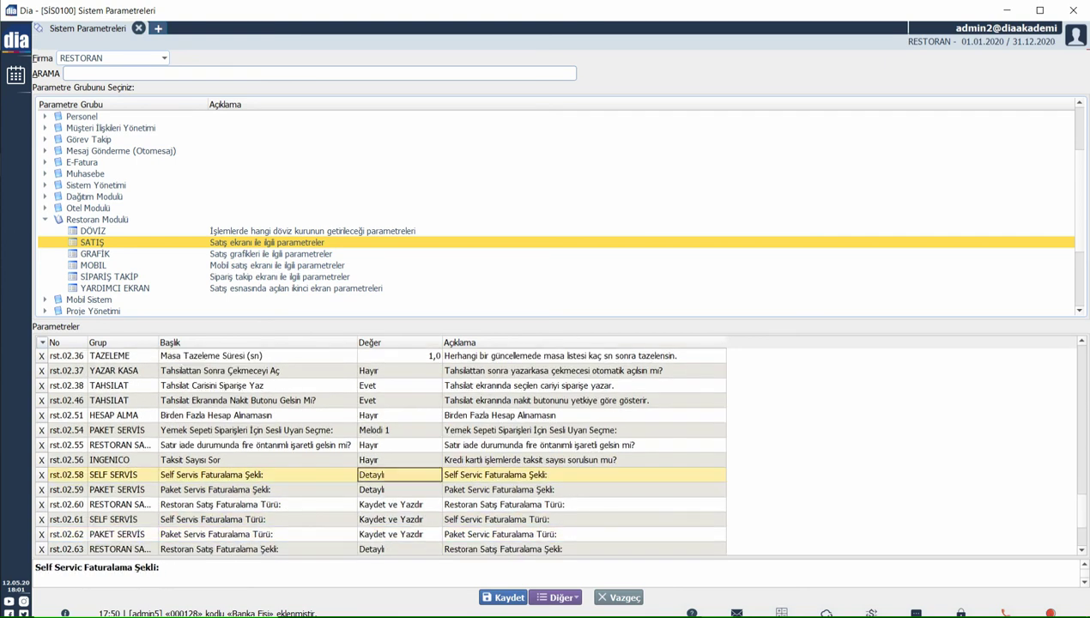
# - Review the Faturalama Türü parameters for restaurant, self-service and package sales, and the Restoran Satış Faturalama Şekli parameter
pyautogui.press('Down')
pyautogui.press('Down')
pyautogui.press('Down')
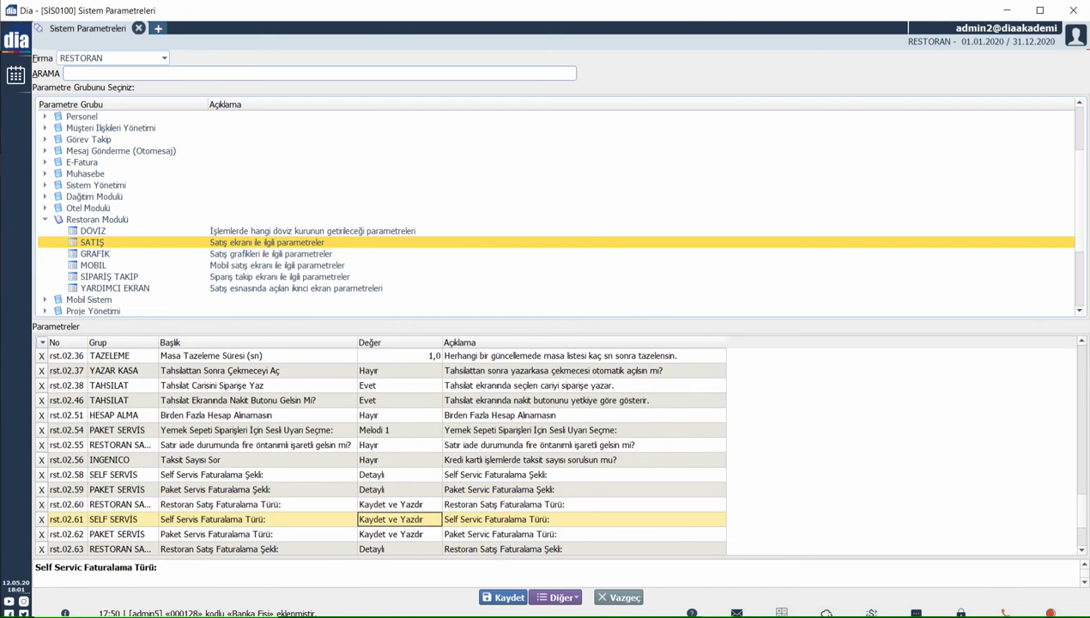
pyautogui.press('Down')
pyautogui.press('Down')
pyautogui.press('Down')
pyautogui.press('Down')
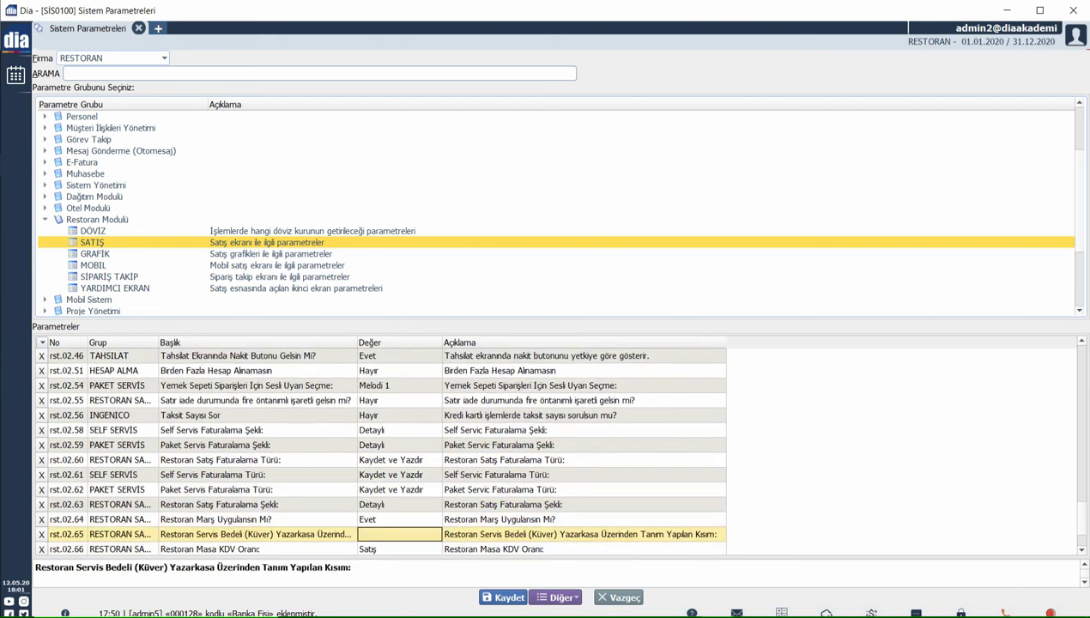
pyautogui.press('Up')
pyautogui.press('Up')
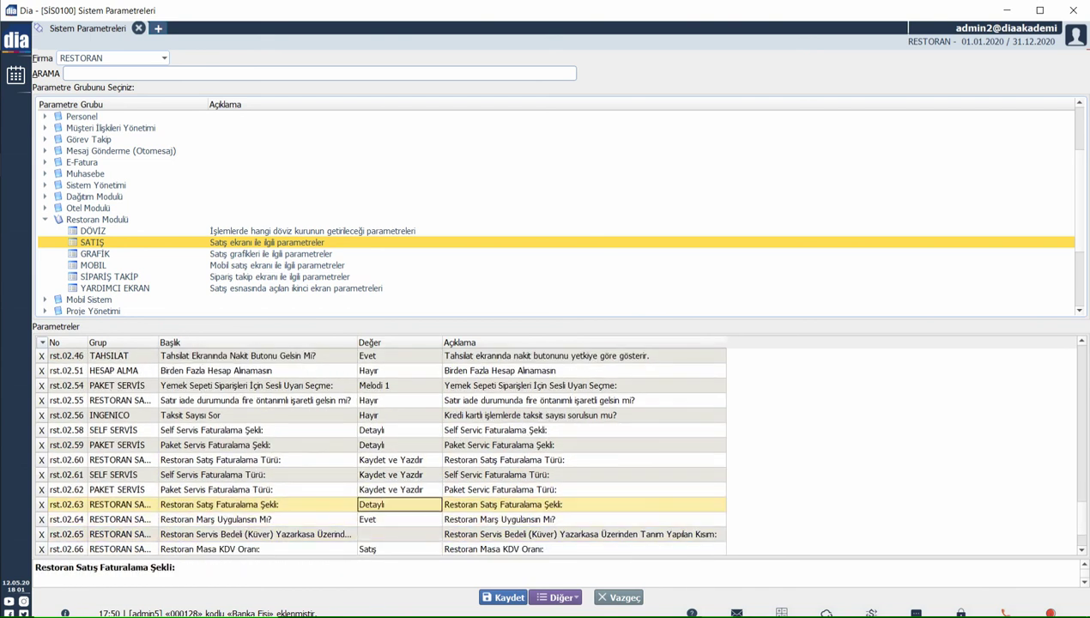
# - Review the remaining SATIŞ parameters: Restoran Marş, Servis Bedeli (Küver), the three KDV Oranı settings and the self-service Paketle Özelliği
pyautogui.press('Down')
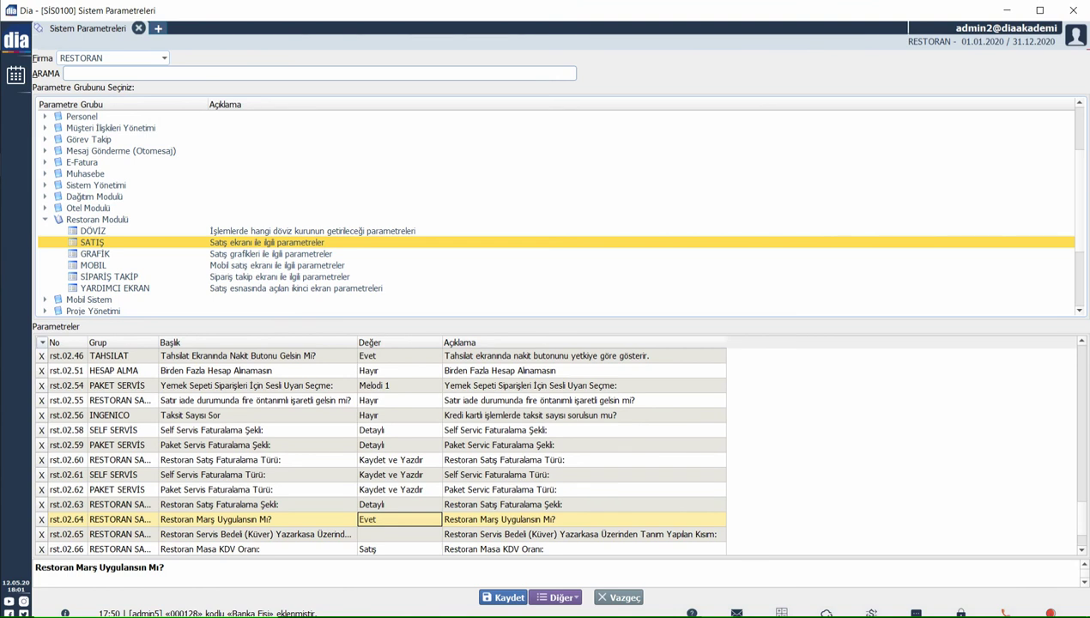
pyautogui.press('Down')
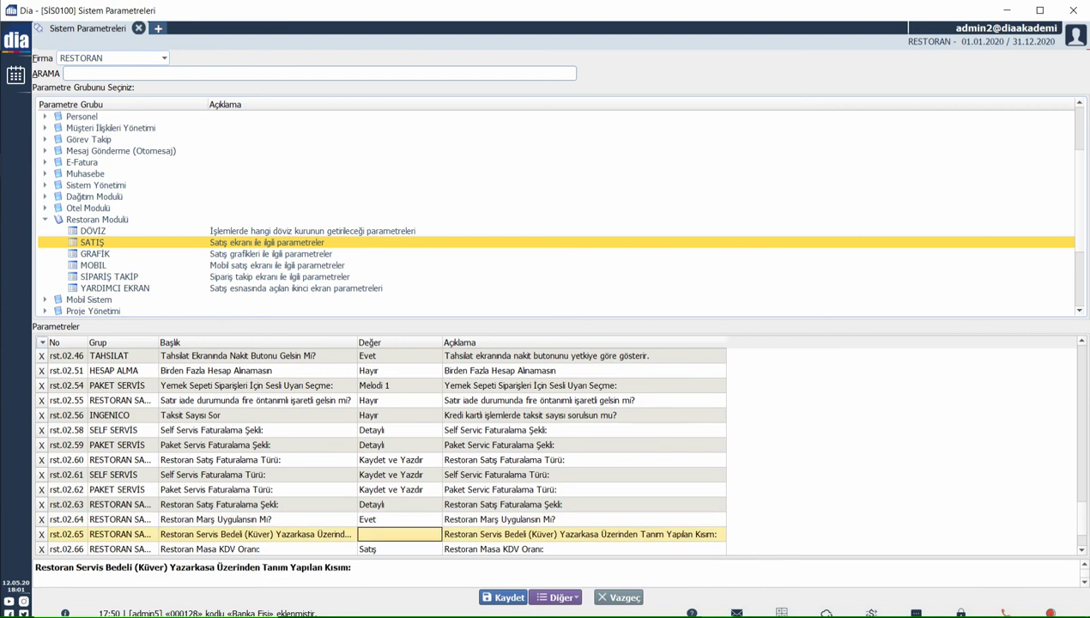
pyautogui.press('Down')
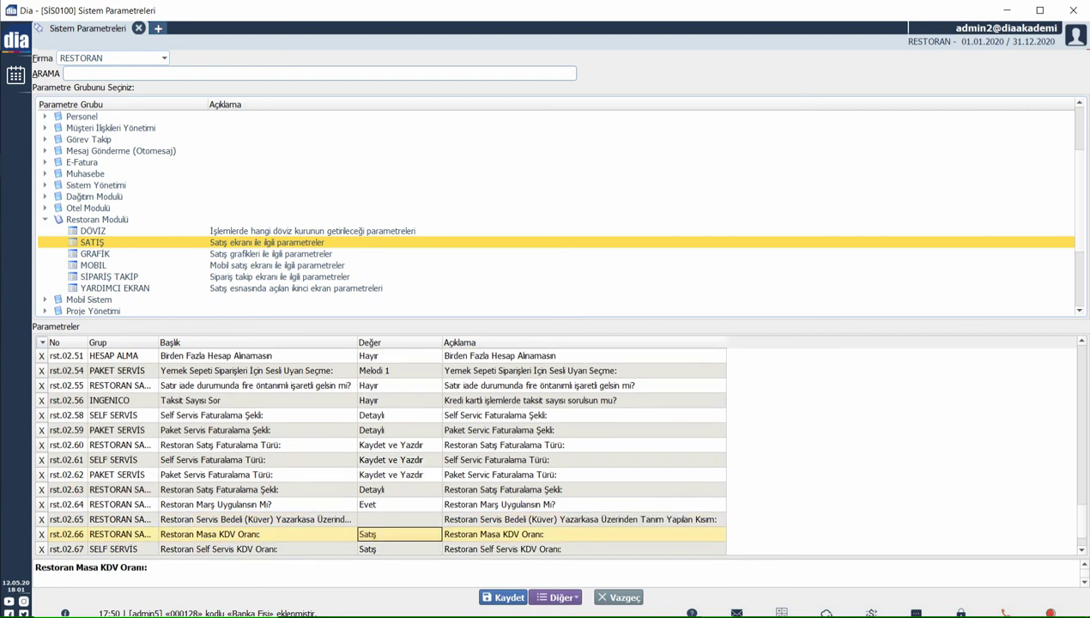
pyautogui.press('Down')
pyautogui.press('Down')
pyautogui.press('Down')
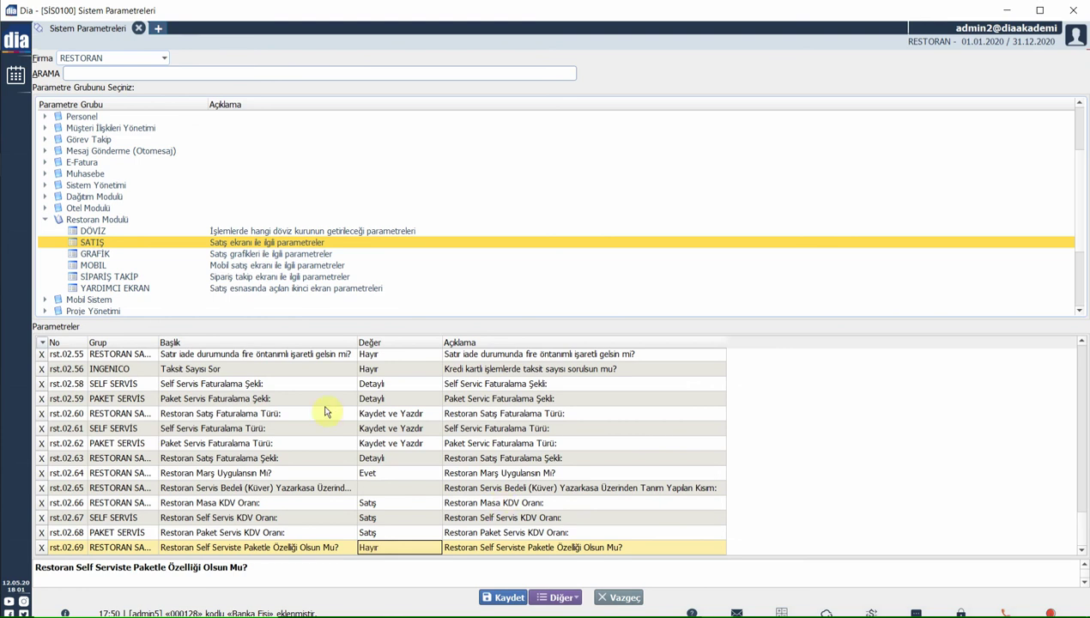
# - Review the parameters of the GRAFİK, MOBİL, SİPARİŞ TAKİP and YARDIMCI EKRAN groups in Restoran Modülü
pyautogui.click(139, 254)
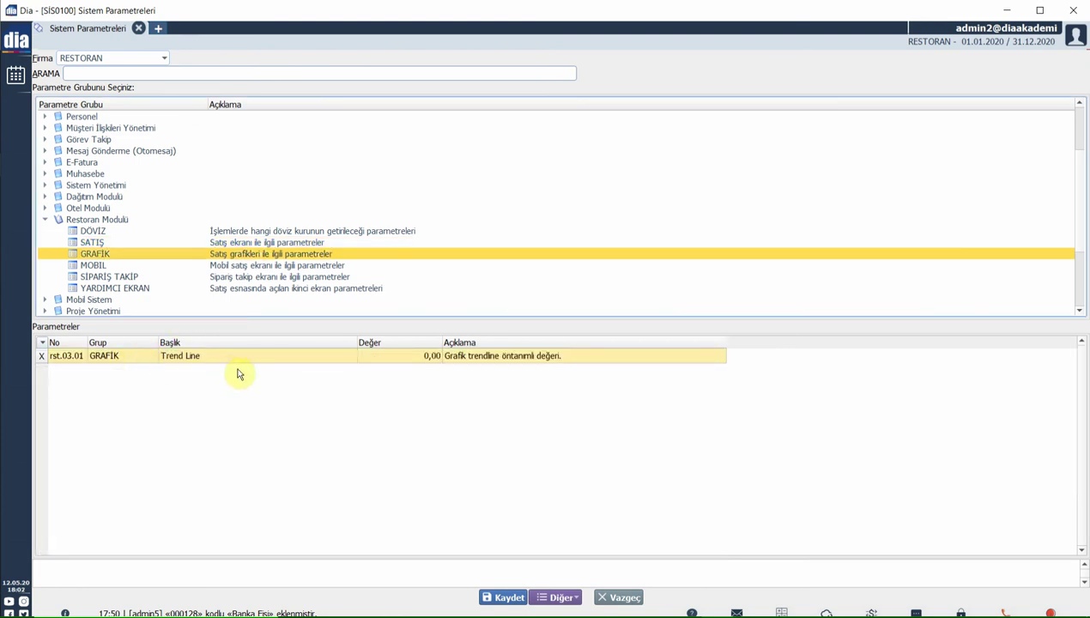
pyautogui.click(182, 266)
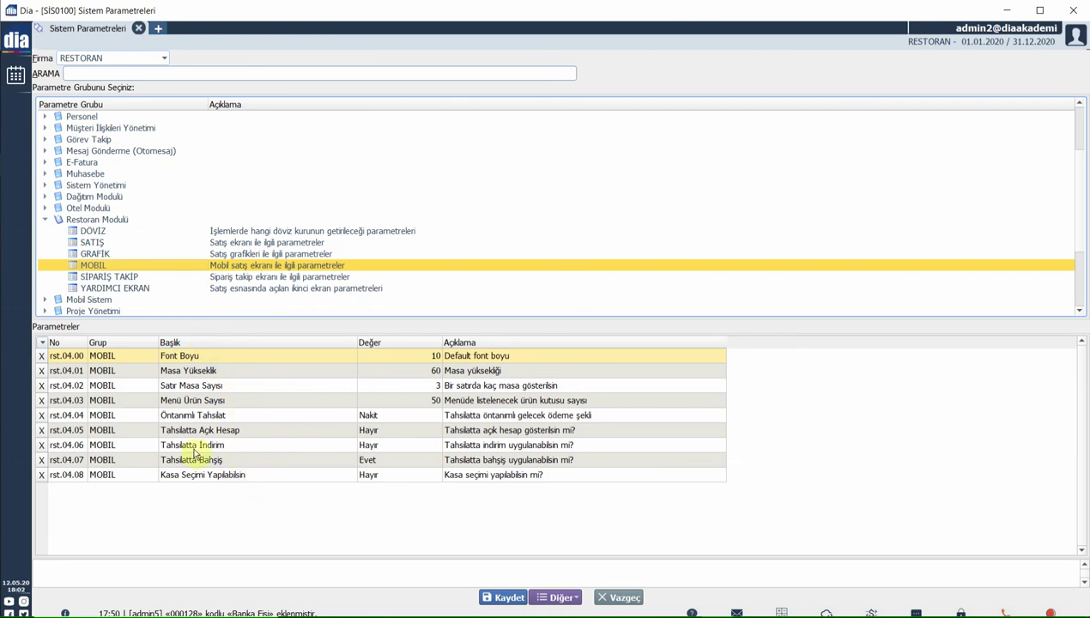
pyautogui.click(137, 277)
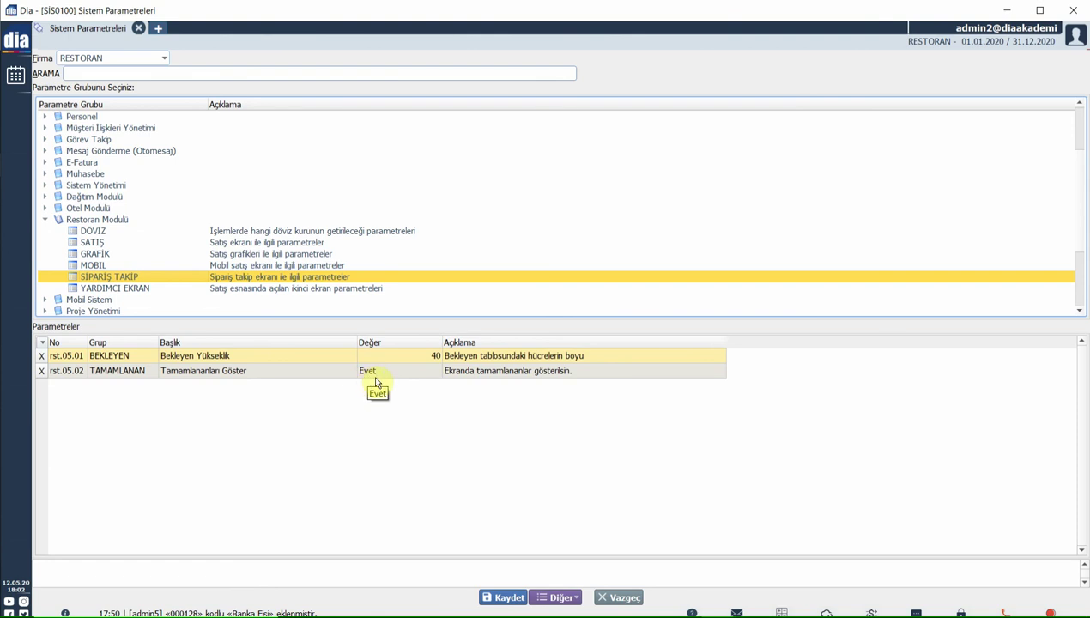
pyautogui.click(176, 289)
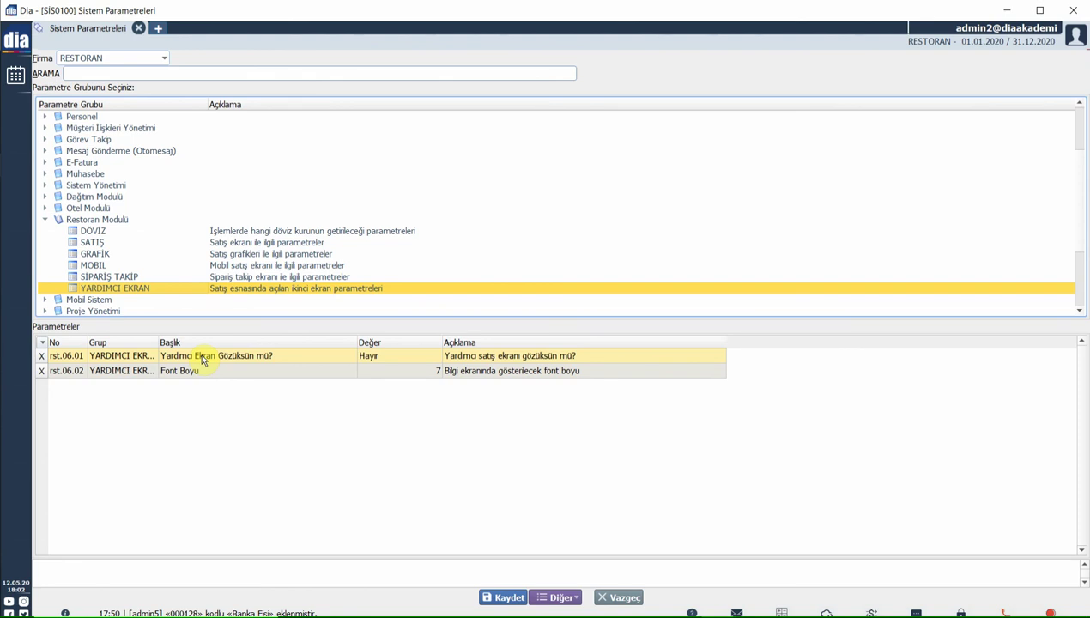
pyautogui.click(369, 359)
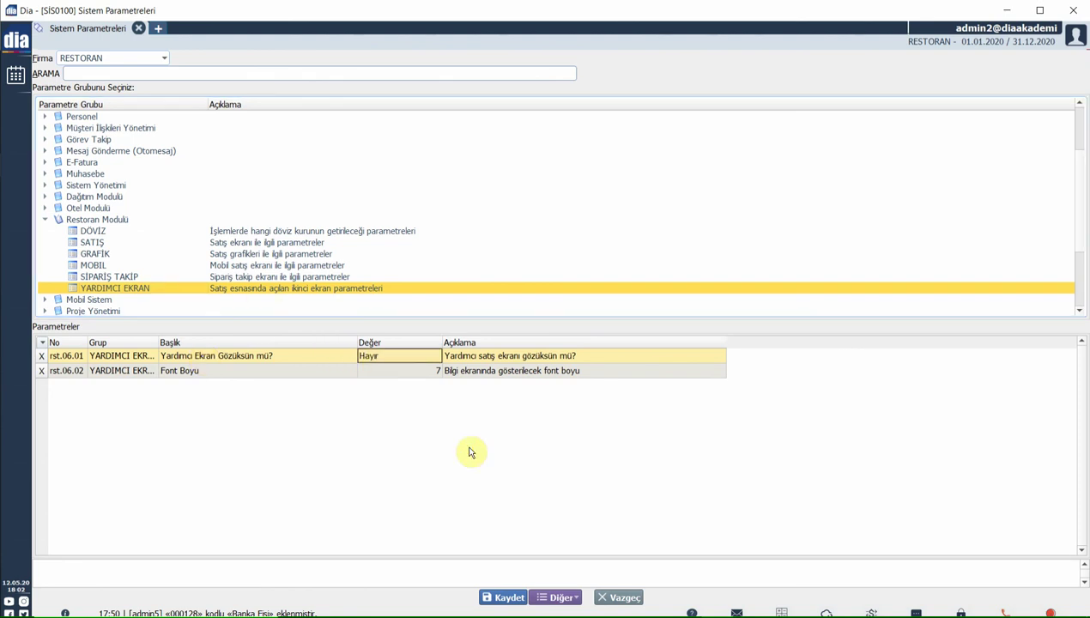